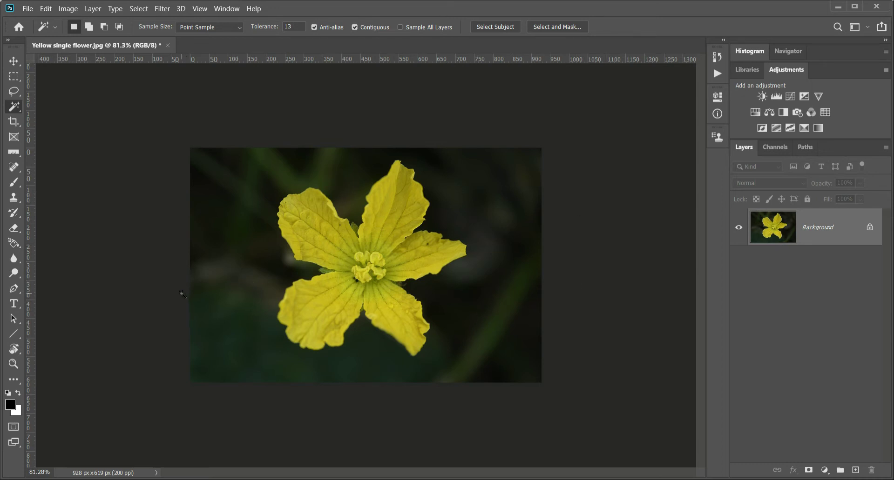
Step: Create a new 500 x 500 pixel document at 100 pixels/inch in RGB Color with a white background
click(27, 8)
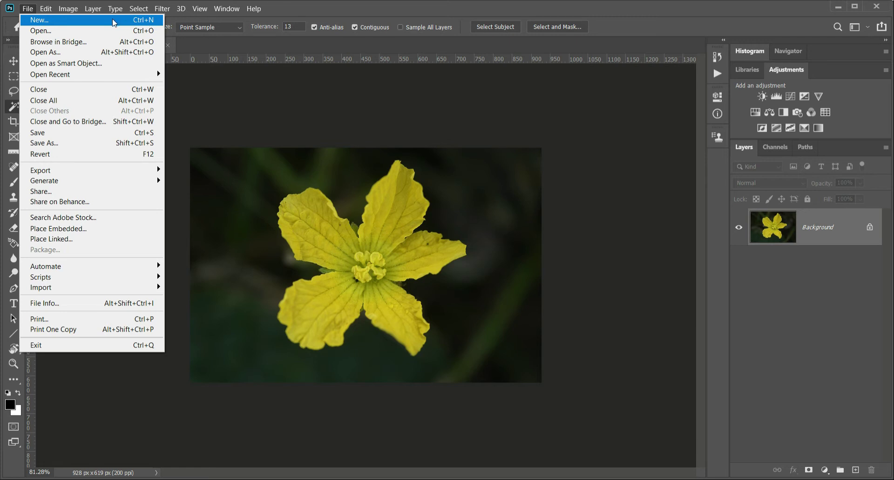
key(Escape)
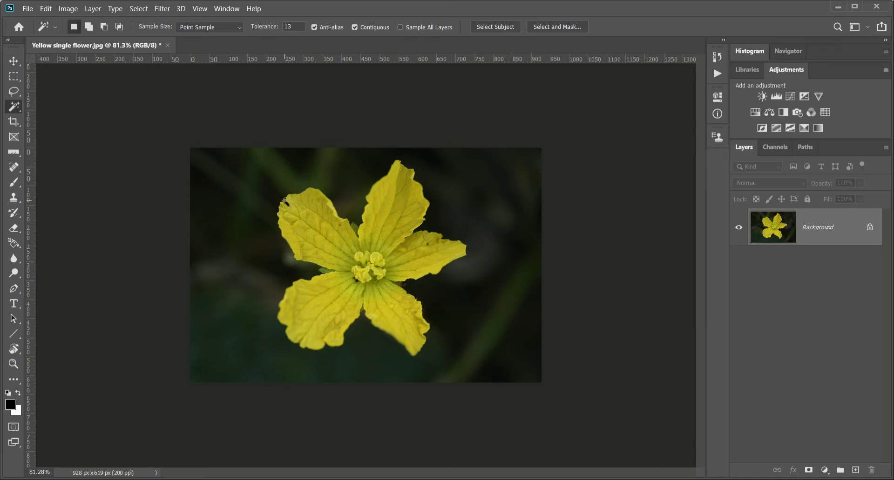
key(ctrl+n)
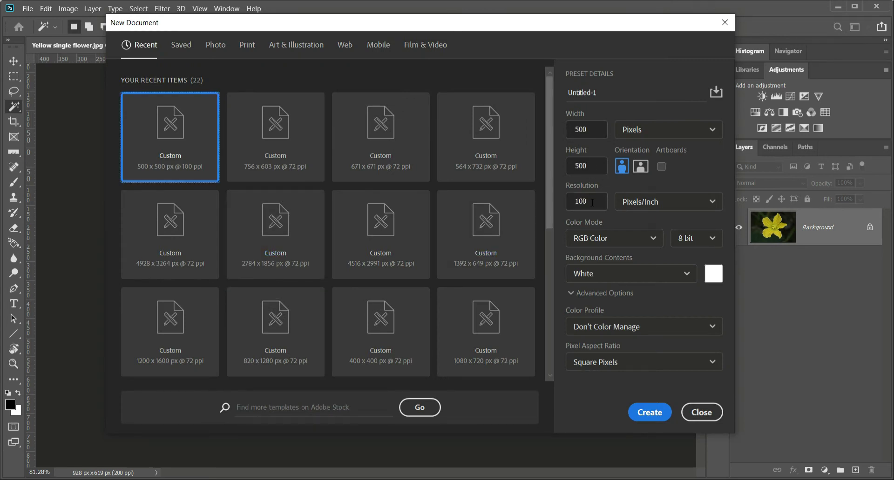
click(651, 414)
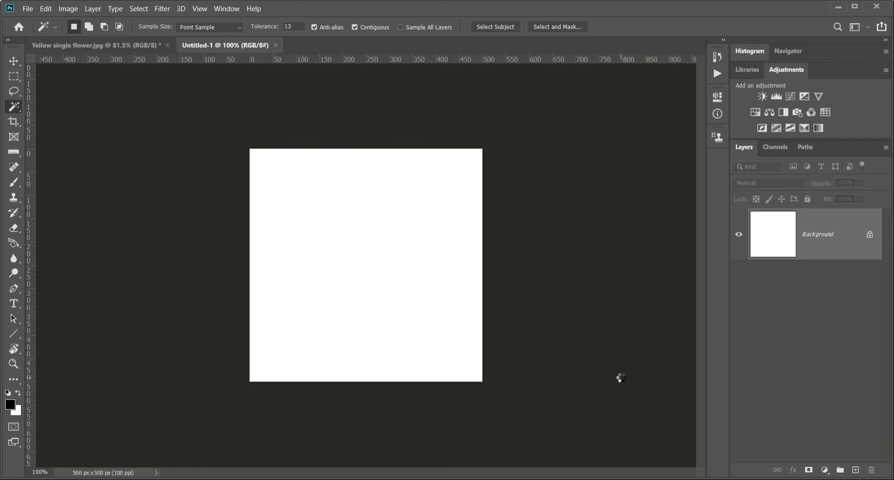
Step: Try to move the locked Background layer with the Move tool, without converting it to a normal layer
click(13, 61)
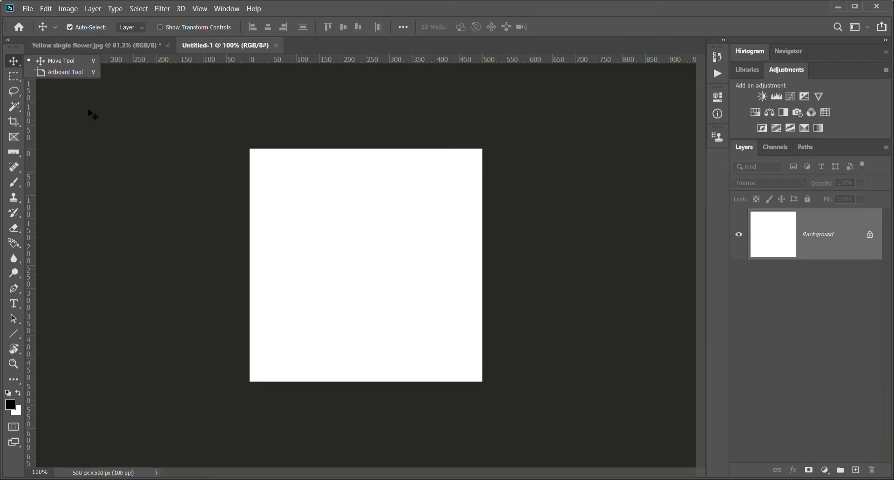
click(68, 61)
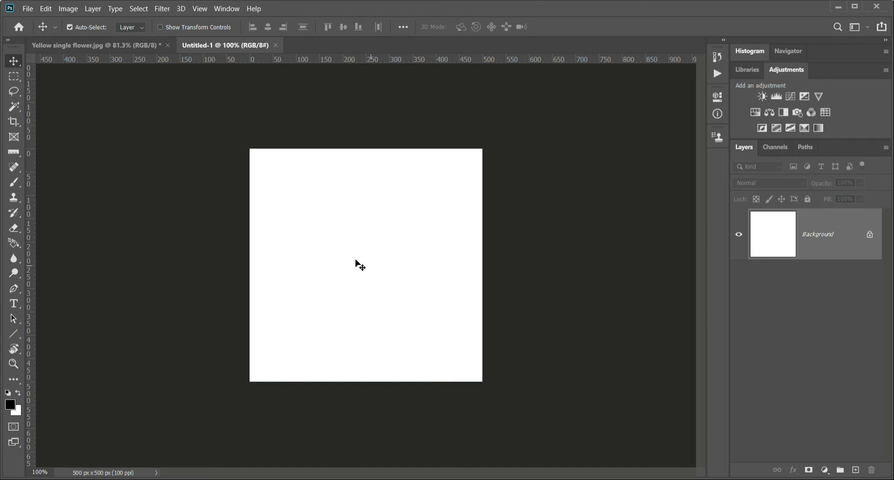
drag(371, 266, 416, 279)
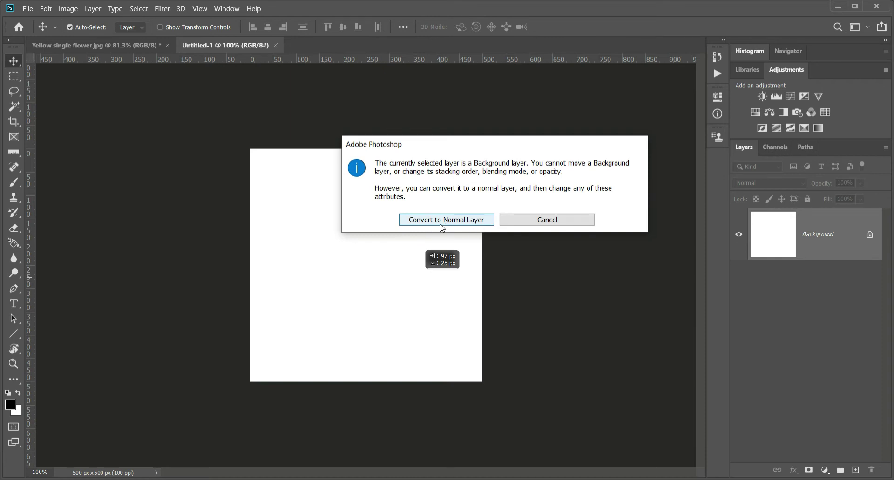
click(557, 217)
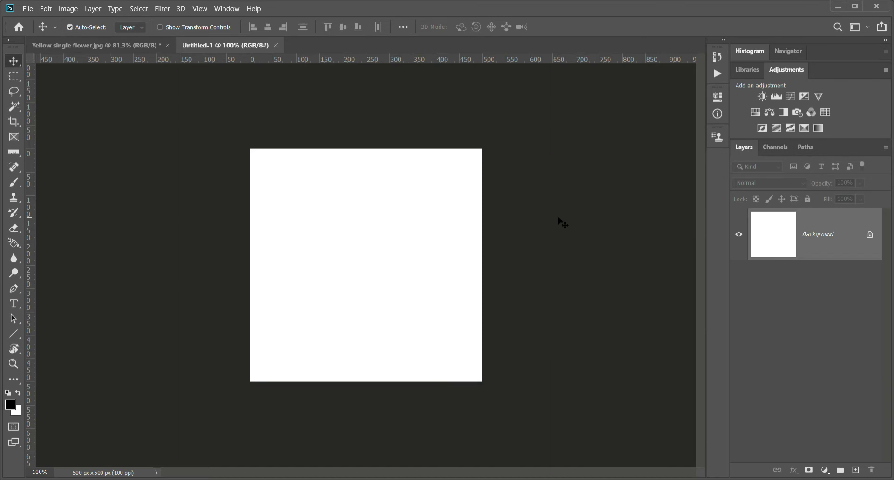
Step: Add an empty layer above the Background and check its transparency by hiding and reshowing the Background
click(856, 471)
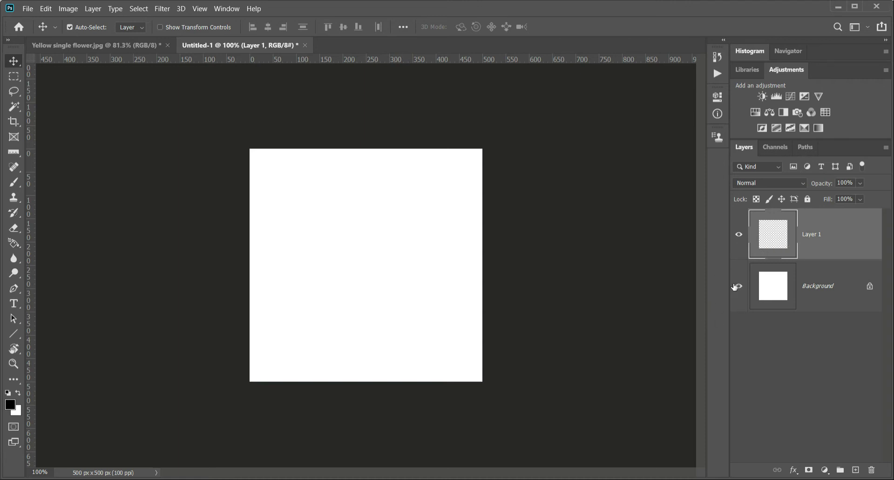
key(ctrl+0)
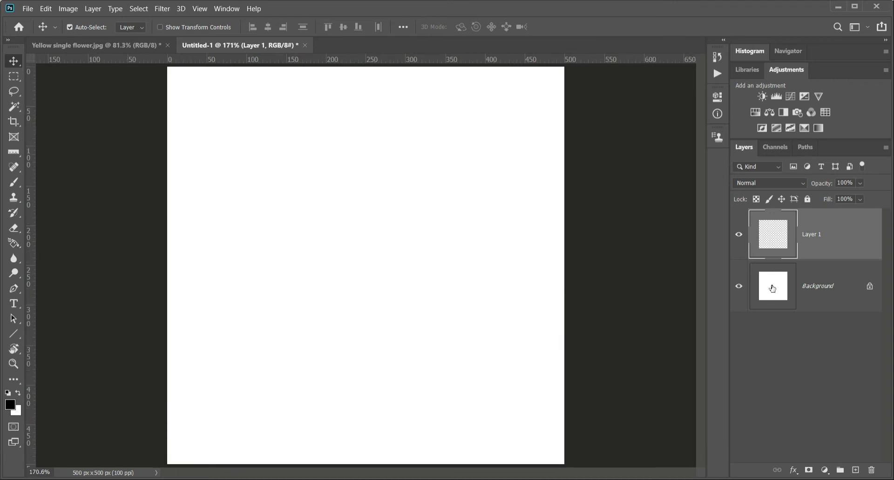
click(737, 287)
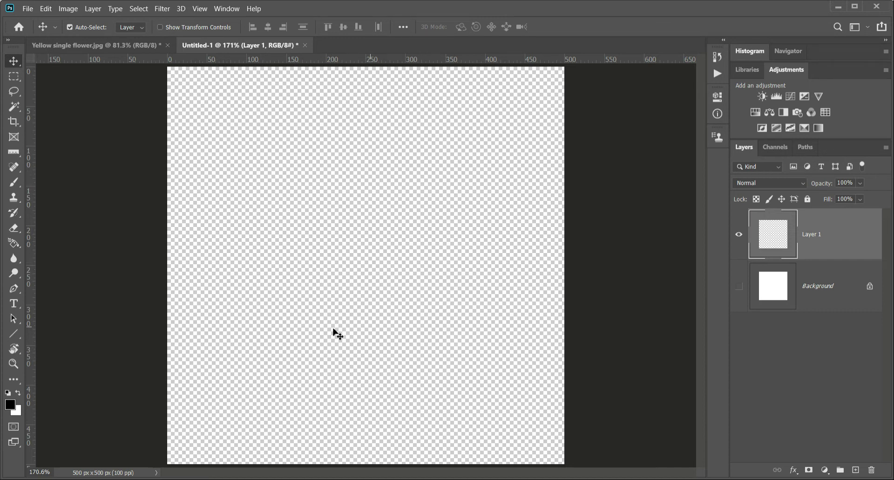
click(738, 285)
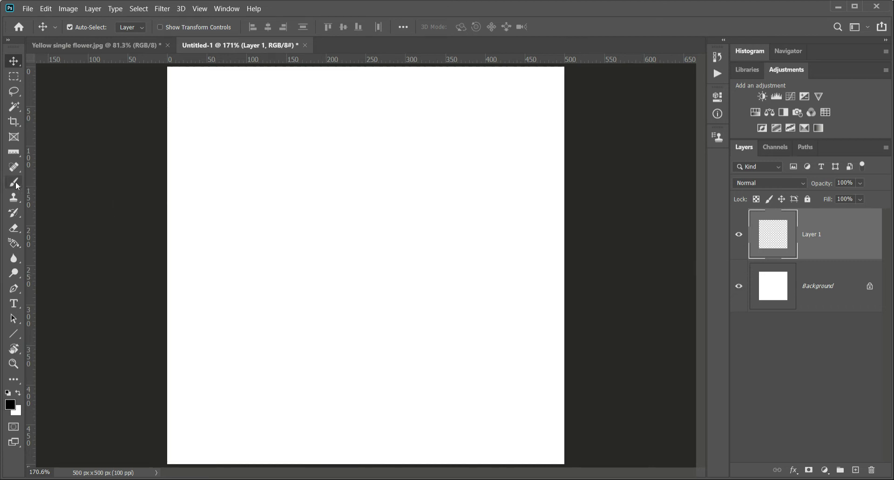
Step: Set up the Brush tool with a hard round tip of 32 px size and 100% hardness
drag(15, 181, 60, 190)
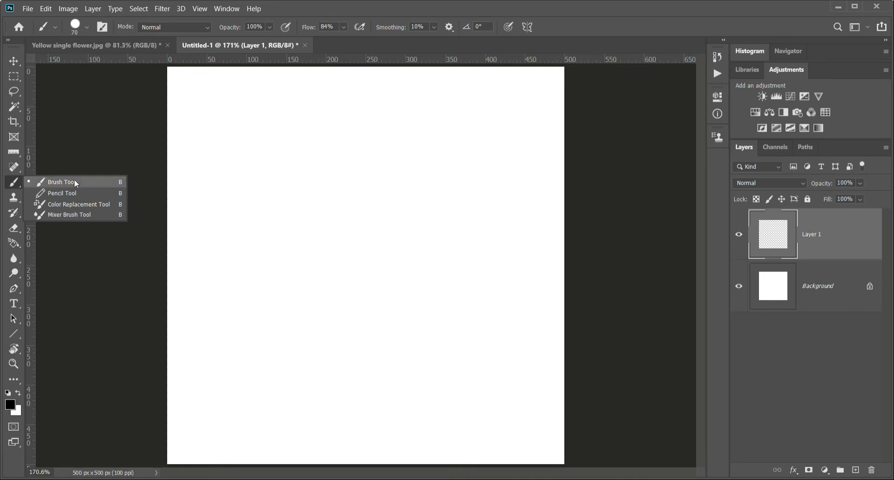
click(74, 180)
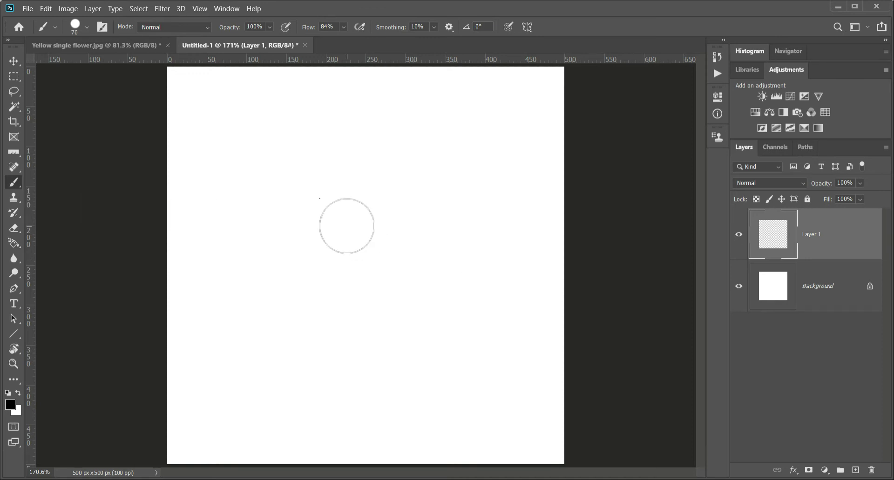
key(bracketleft)
key(bracketleft)
key(bracketleft)
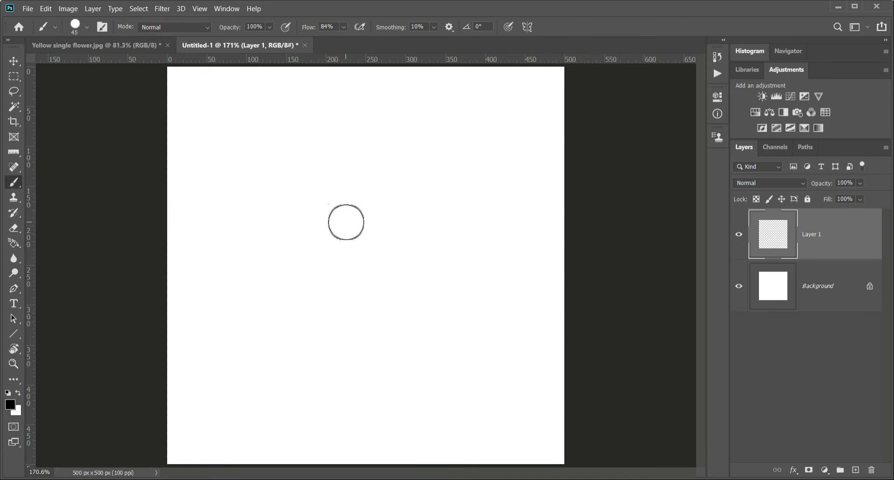
right_click(346, 222)
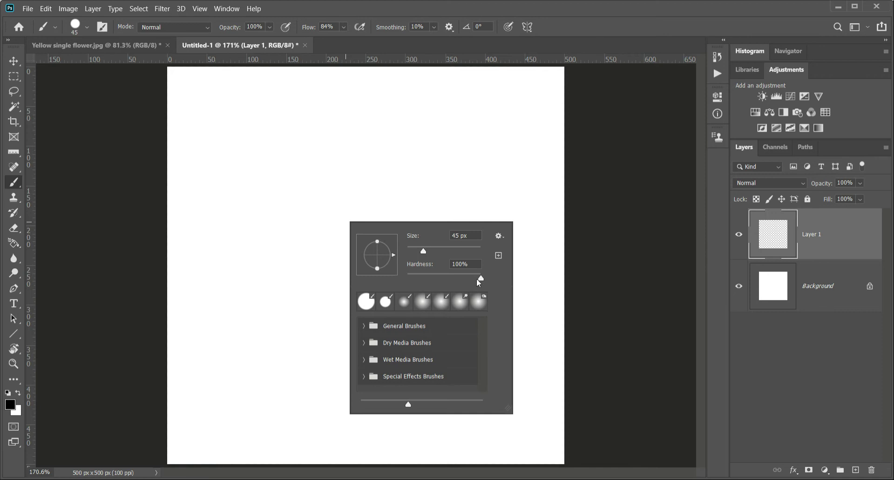
drag(488, 278, 500, 276)
drag(421, 251, 420, 253)
key(Return)
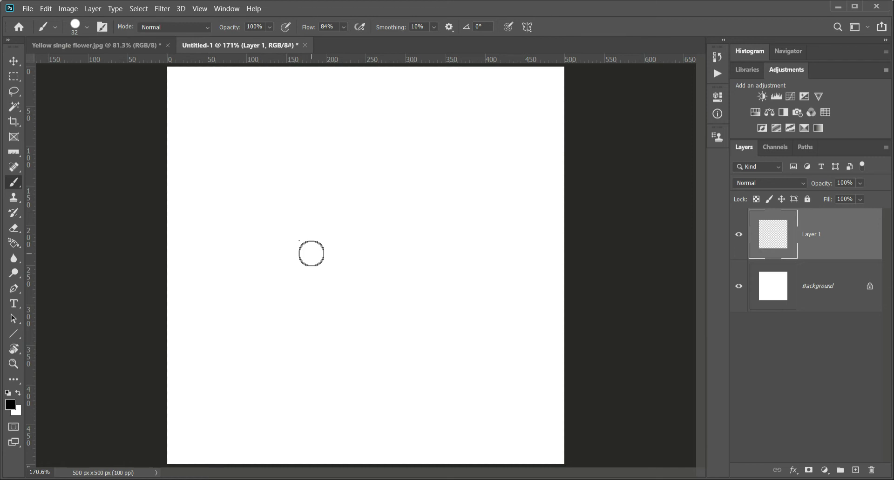
Step: Set the foreground color to pure red (ff0000)
click(12, 407)
drag(572, 168, 602, 95)
click(707, 88)
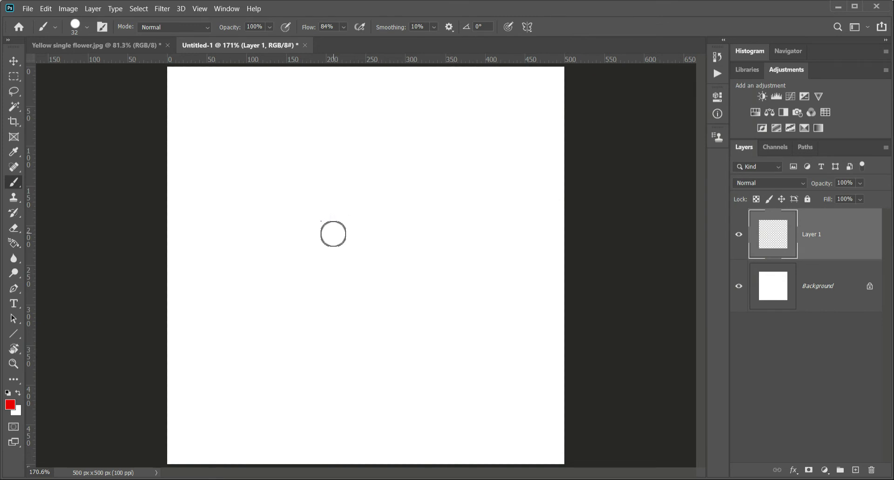
Step: Paint three connected straight red strokes on Layer 1, forming a bracket open to the right in the canvas's left half
click(333, 234)
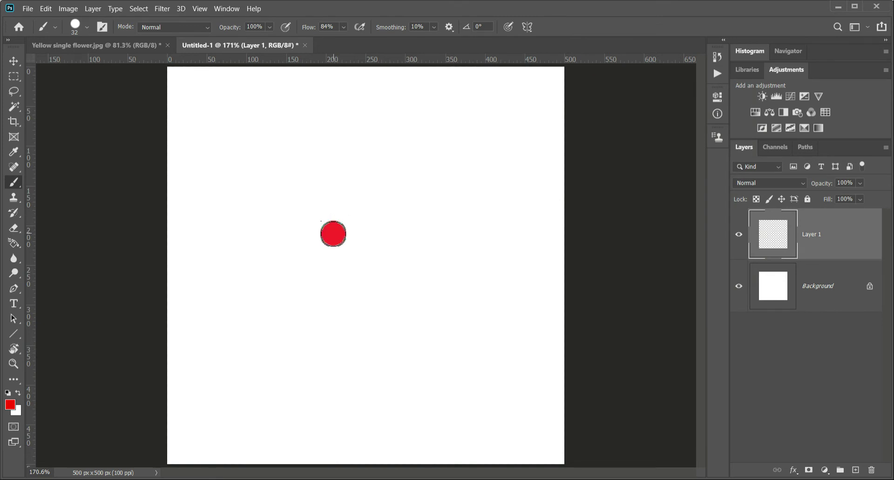
shift+click(221, 230)
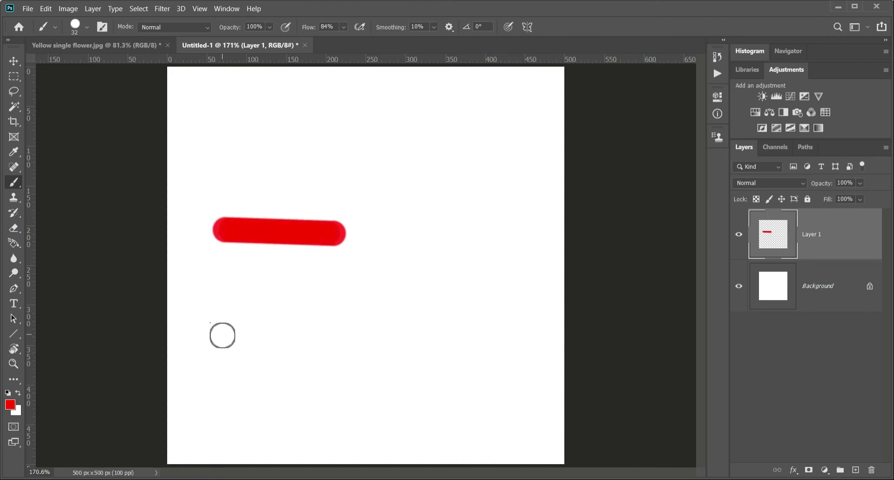
shift+click(221, 342)
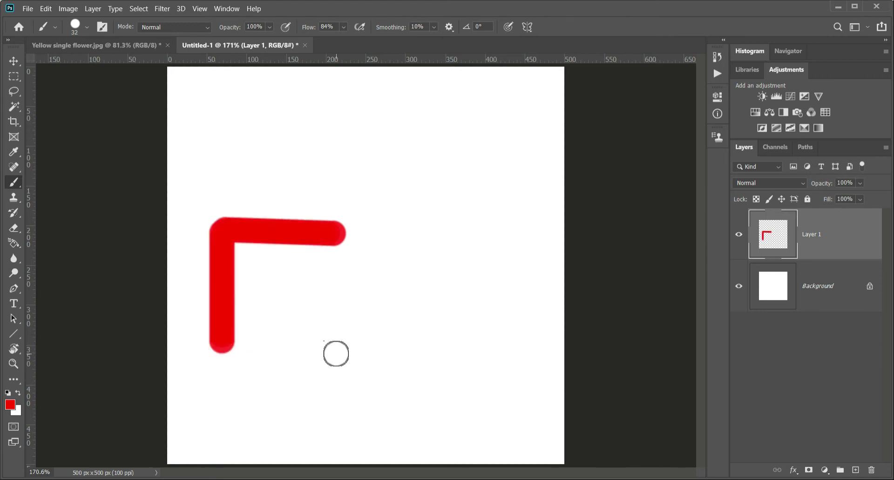
shift+click(331, 352)
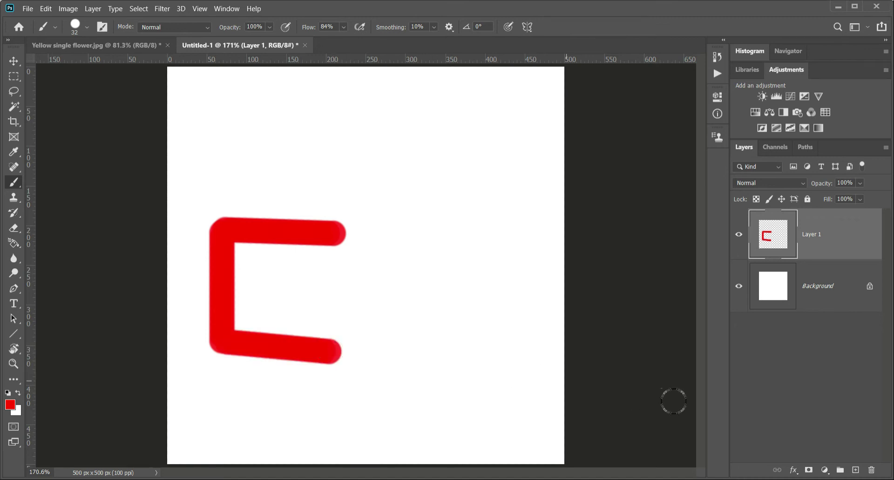
Step: Add another empty layer above Layer 1 and set the foreground color to blue (001eff)
click(855, 470)
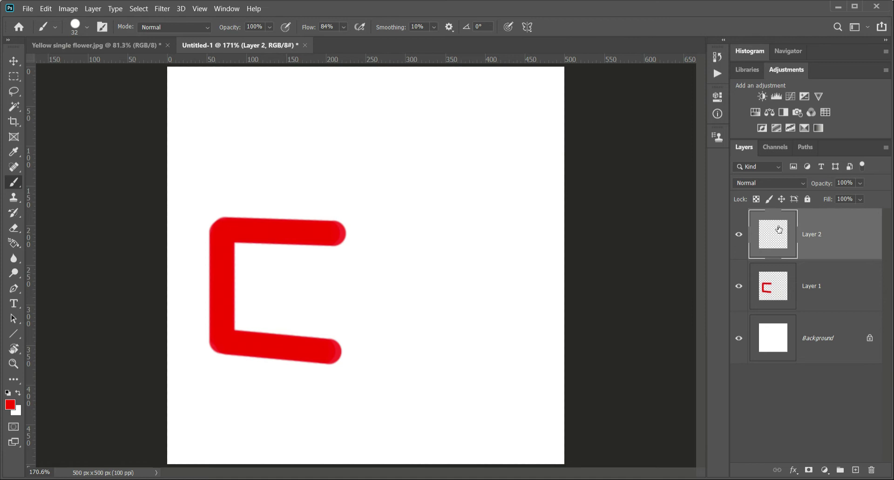
click(10, 405)
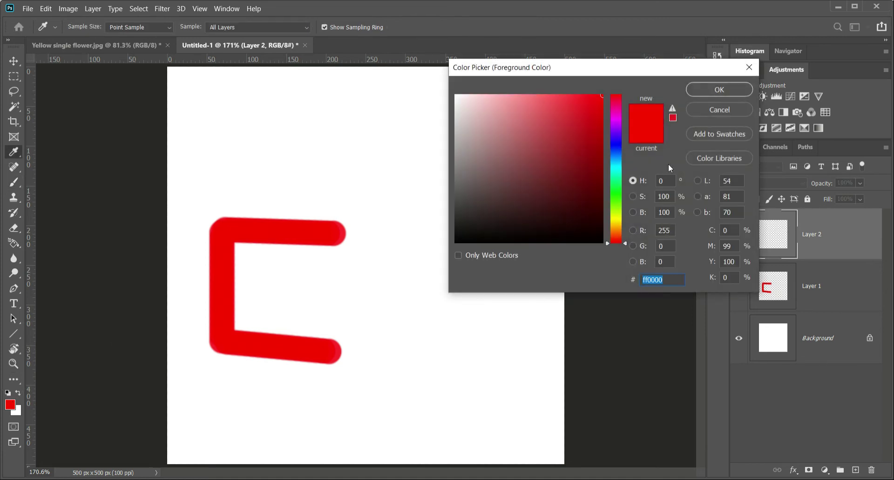
mouse_move(621, 147)
mouse_down()
mouse_move(618, 157)
mouse_move(616, 146)
mouse_up()
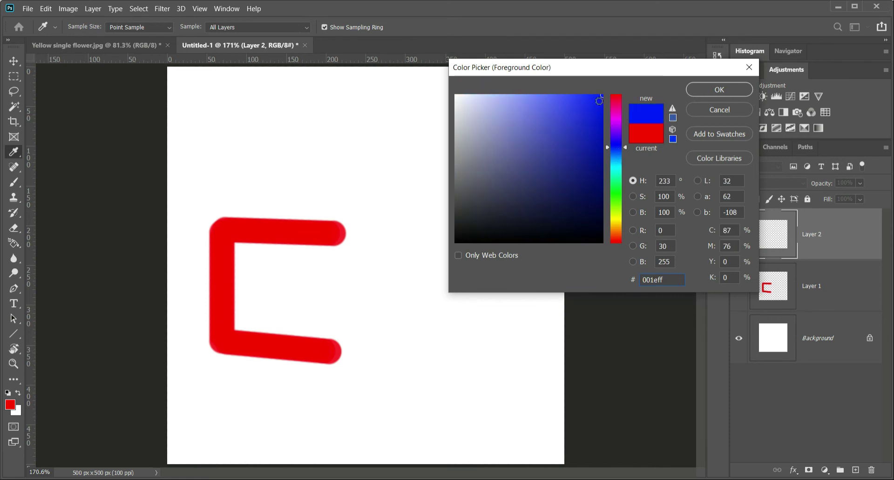
click(709, 90)
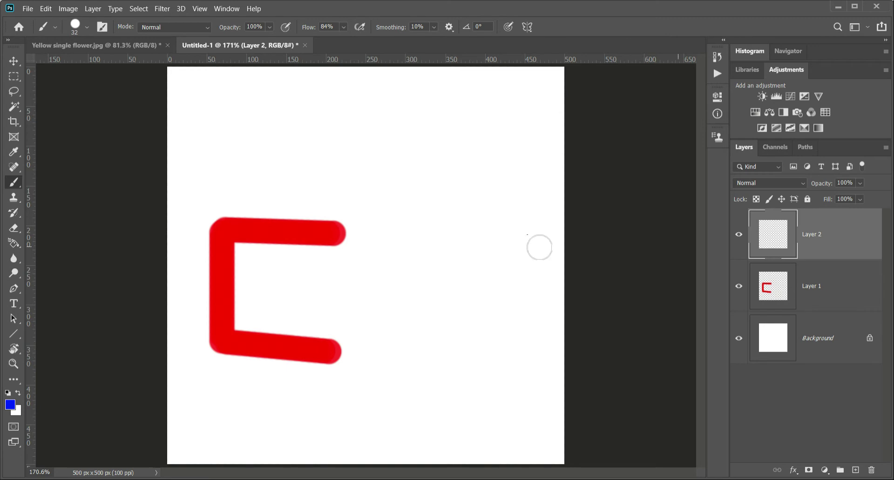
Step: Paint three connected straight blue strokes on Layer 2, closing the red bracket into a rectangular outline
drag(351, 231, 358, 232)
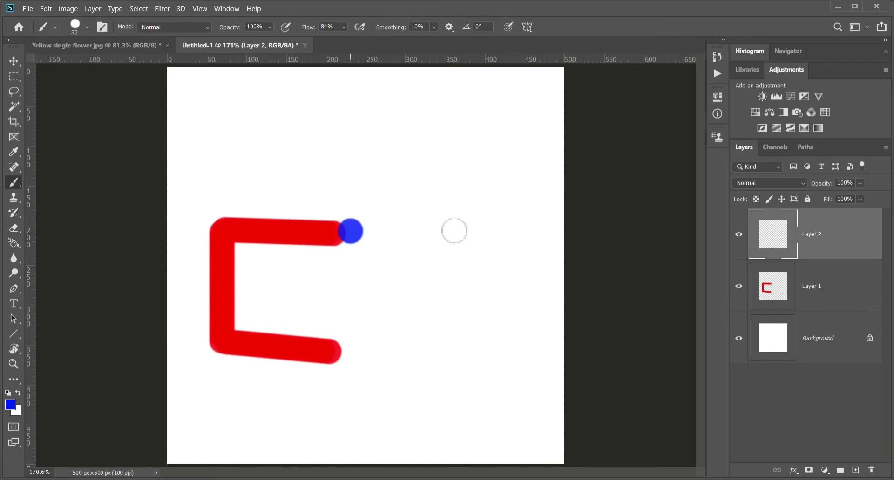
shift+click(460, 230)
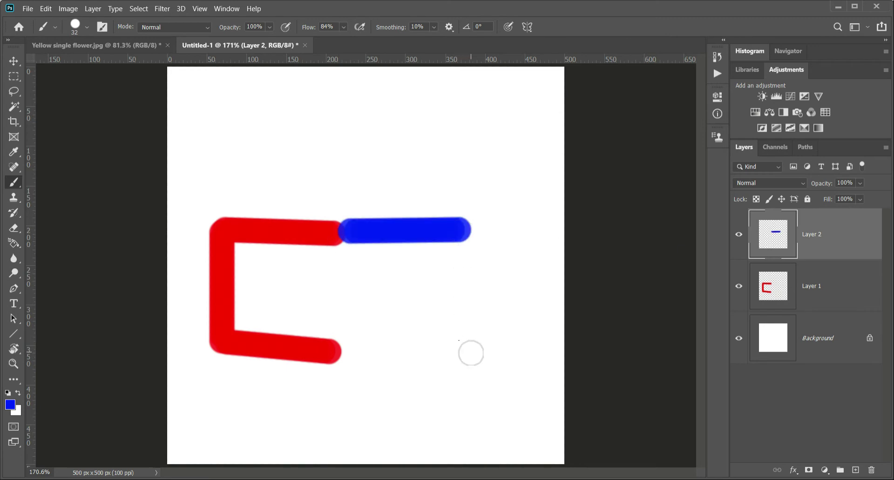
shift+click(459, 361)
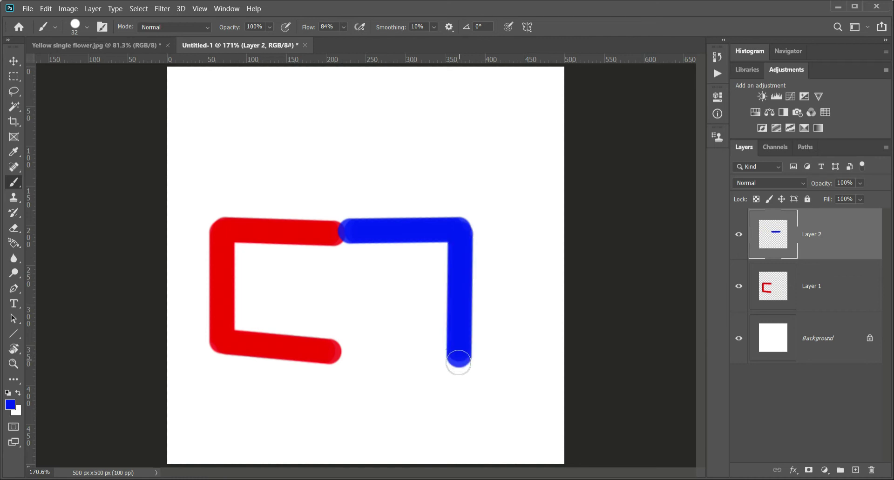
shift+click(329, 353)
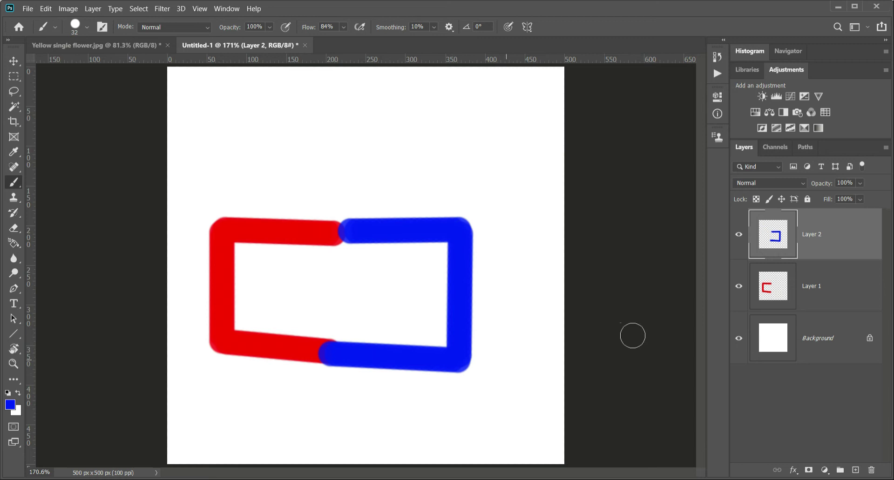
Step: Rename Layer 1 as Red and Layer 2 as Blue
double_click(811, 288)
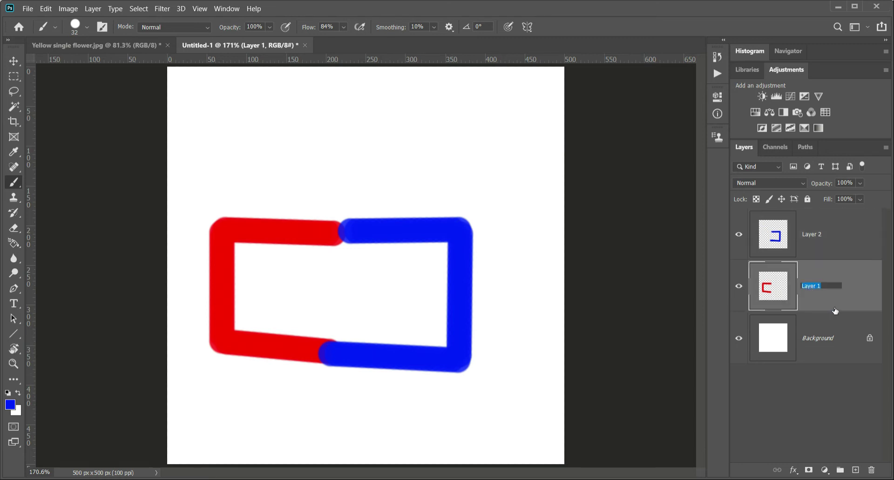
text(Red)
key(Return)
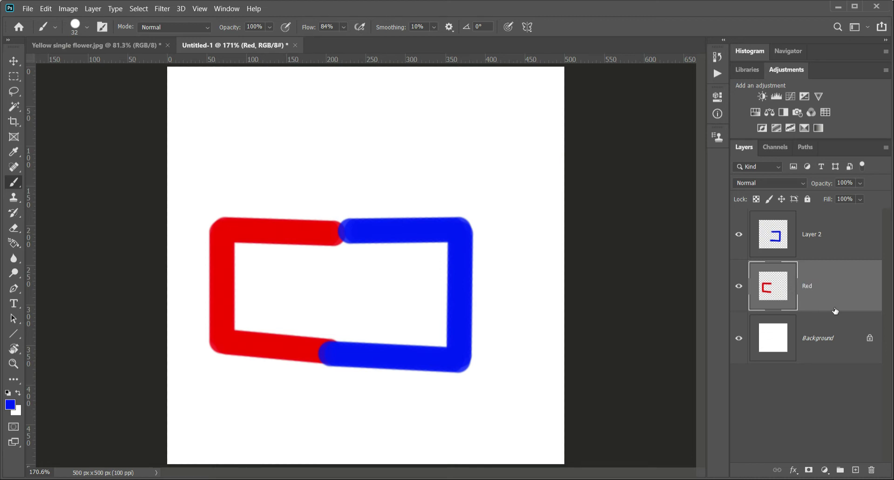
double_click(812, 234)
text(Blue)
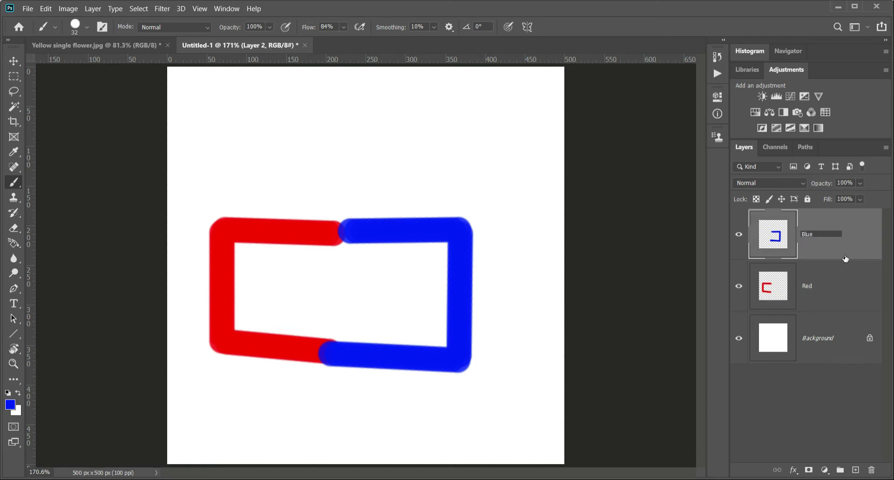
key(Return)
Step: Move the red bracket on the Red layer about 30 px left, away from the blue bracket
key(v)
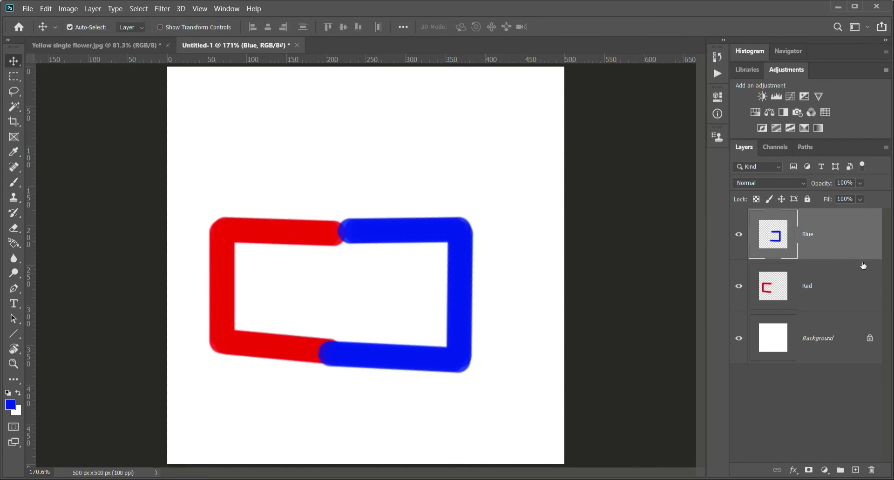
click(835, 282)
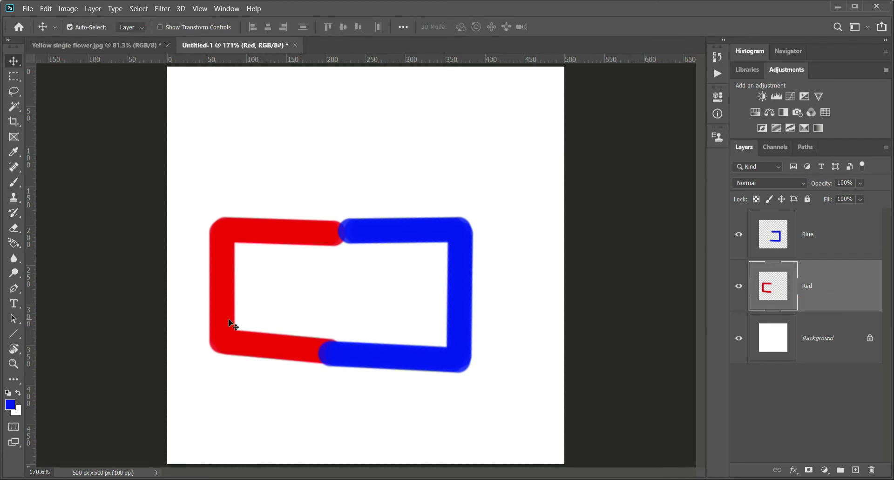
drag(229, 309, 203, 314)
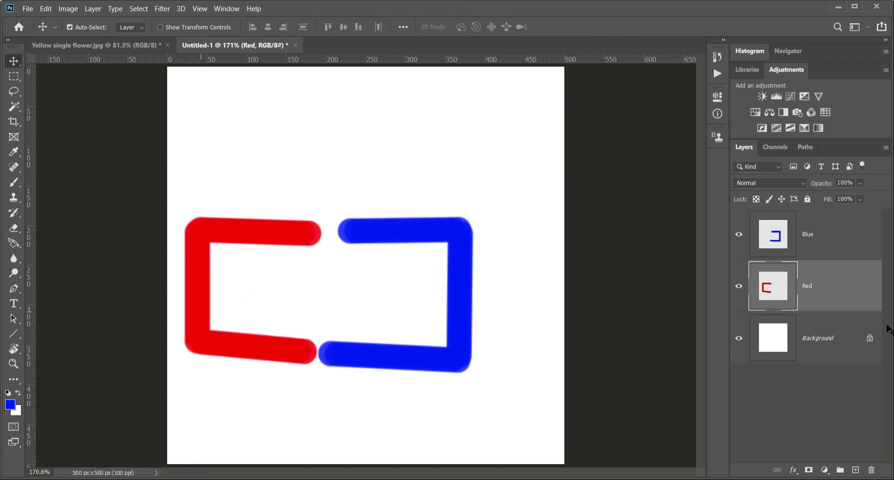
Step: Slide the Blue layer's bracket left over the red one and far back right, and shift the Red layer's bracket right, keeping a gap
click(827, 242)
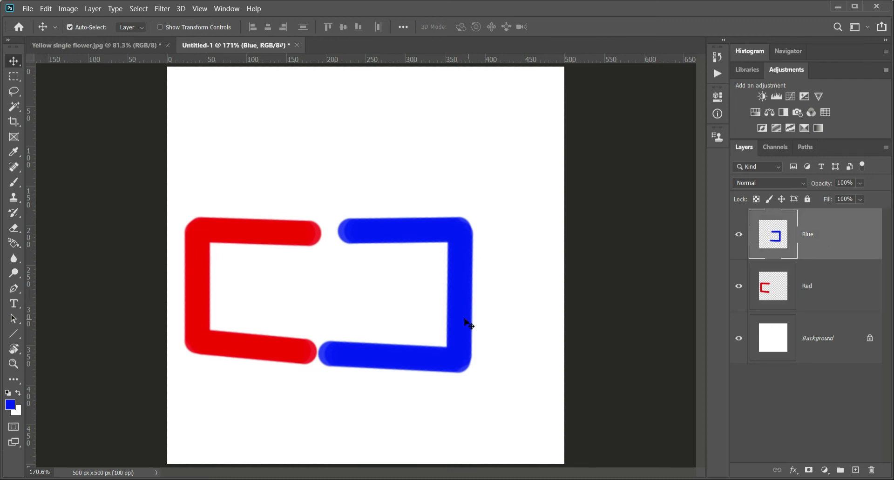
drag(459, 319, 426, 323)
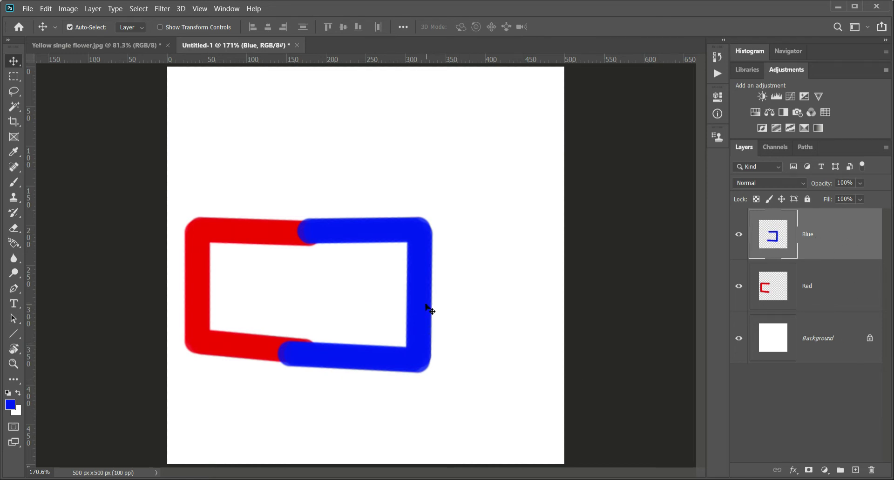
drag(457, 308, 518, 311)
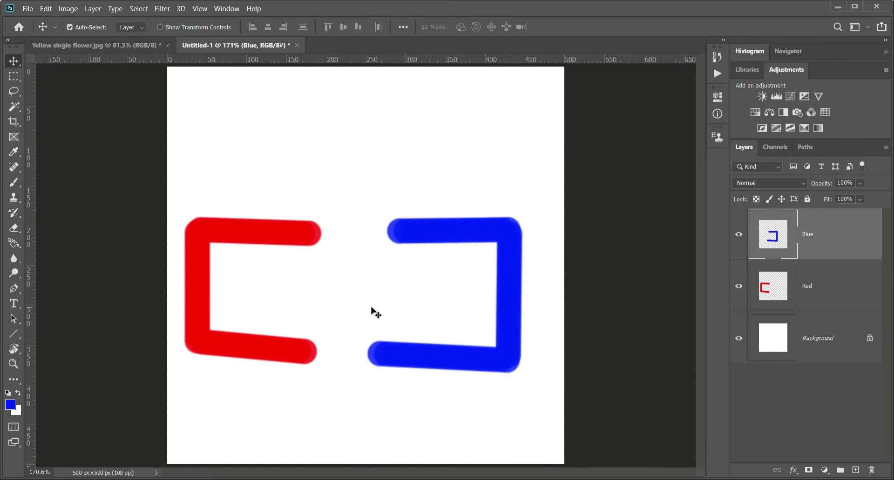
click(844, 283)
drag(242, 341, 267, 350)
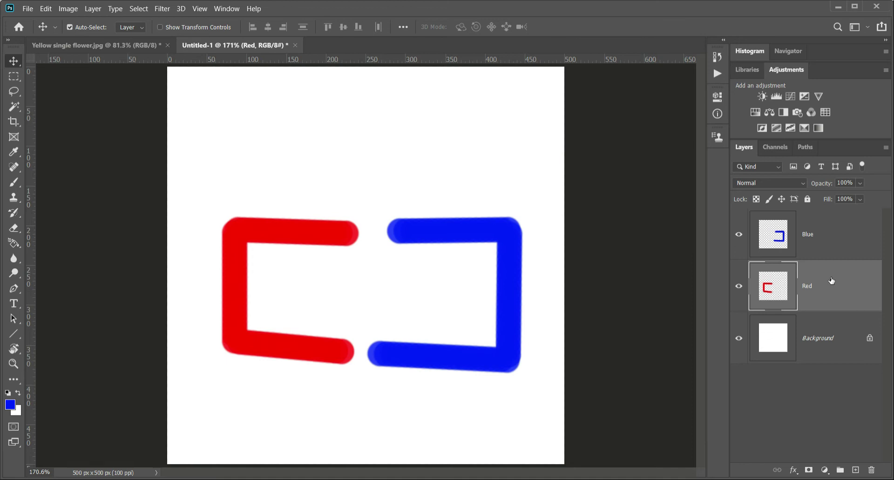
Step: Delete the Red layer and the Blue layer from the document
drag(832, 281, 869, 470)
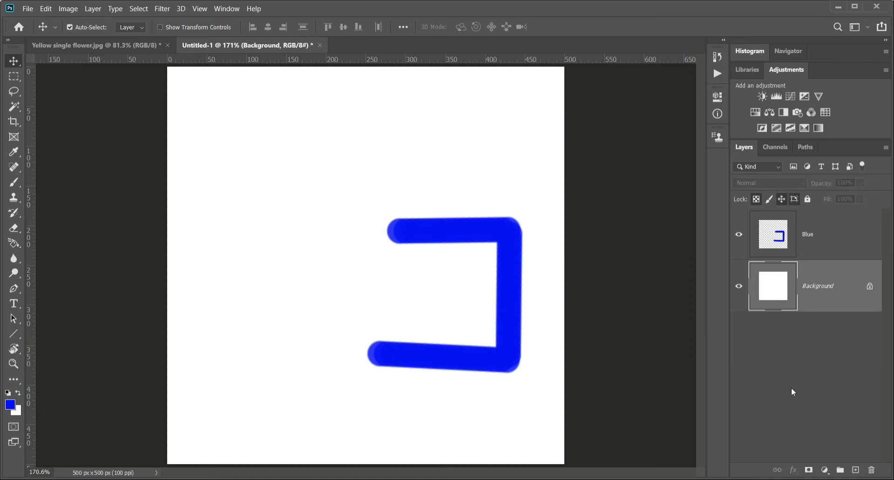
click(819, 235)
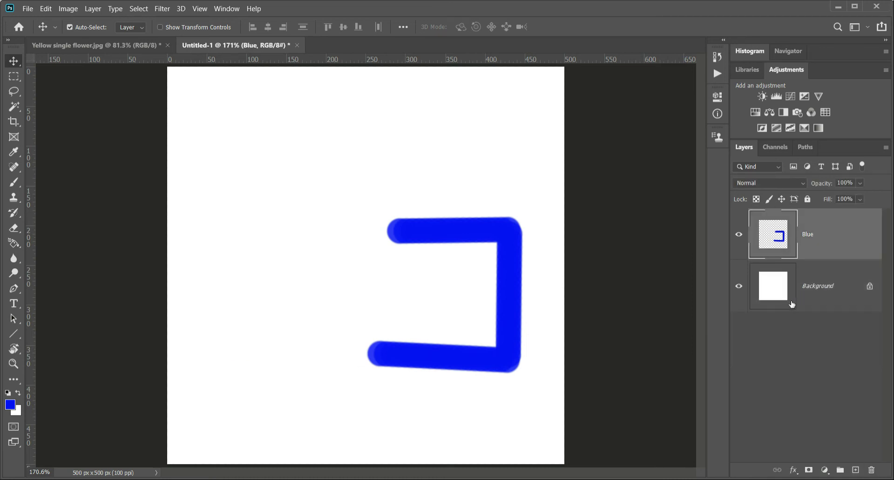
key(Delete)
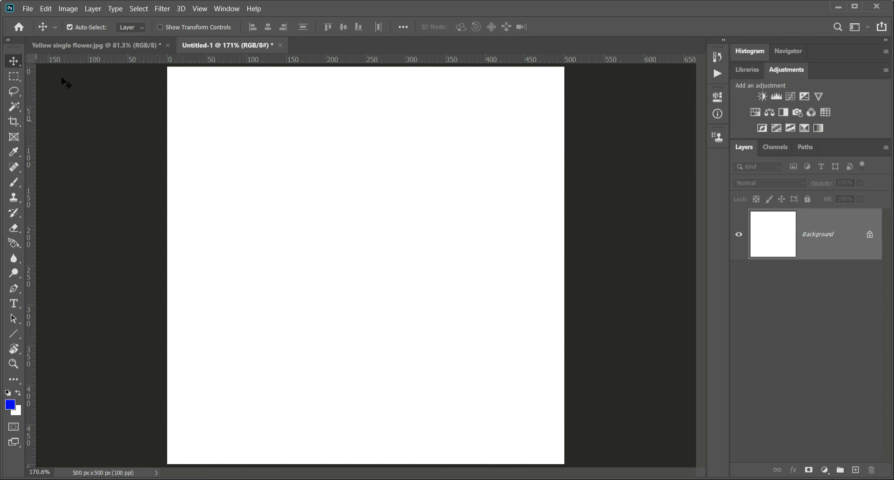
Step: Switch to the Yellow single flower.jpg document at 100% zoom and reset the foreground and background colors to their defaults
click(85, 46)
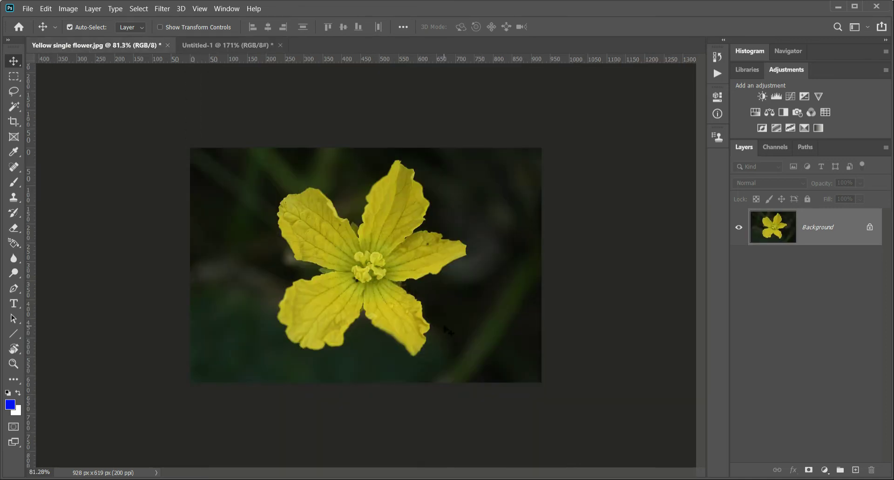
scroll(447, 331, up, 2)
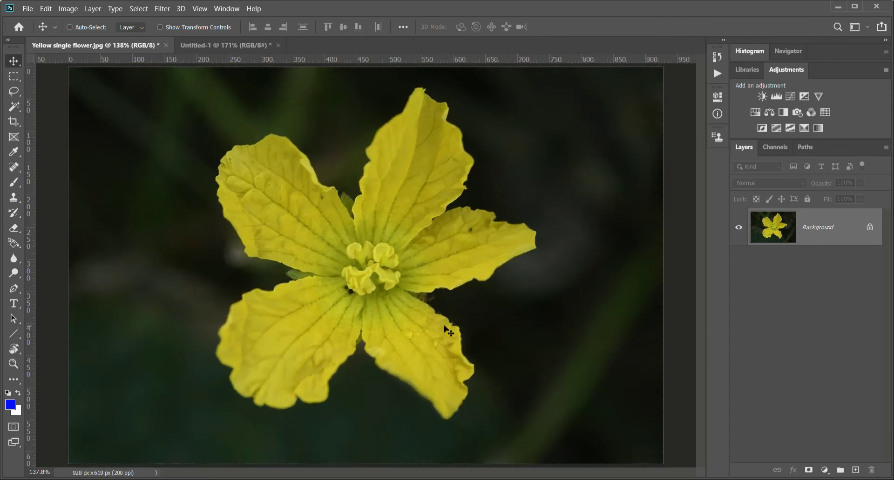
key(ctrl+1)
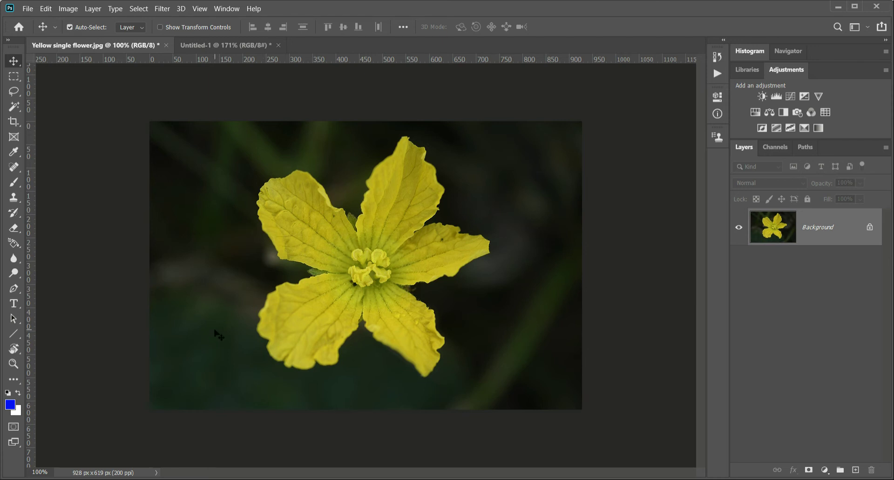
key(d)
Step: Apply a Hue/Saturation adjustment directly to the flower photo, slightly raising the saturation of the Yellows
click(69, 8)
mouse_move(104, 36)
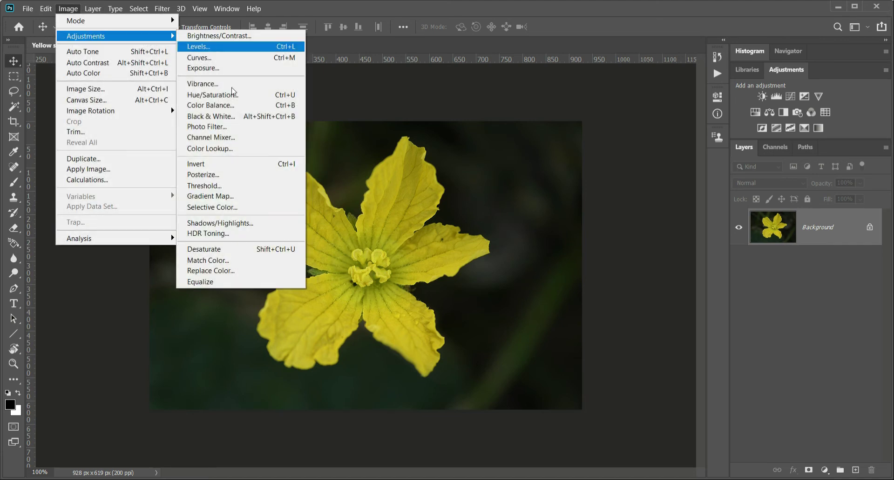
click(290, 97)
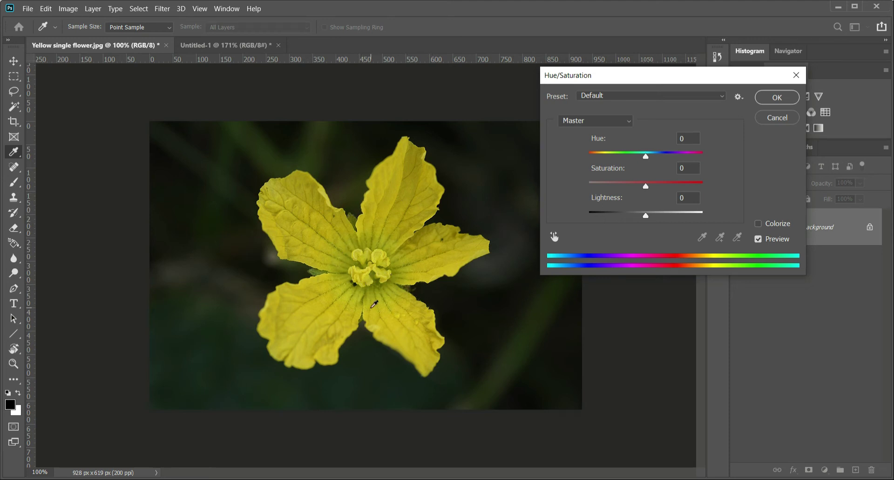
click(596, 121)
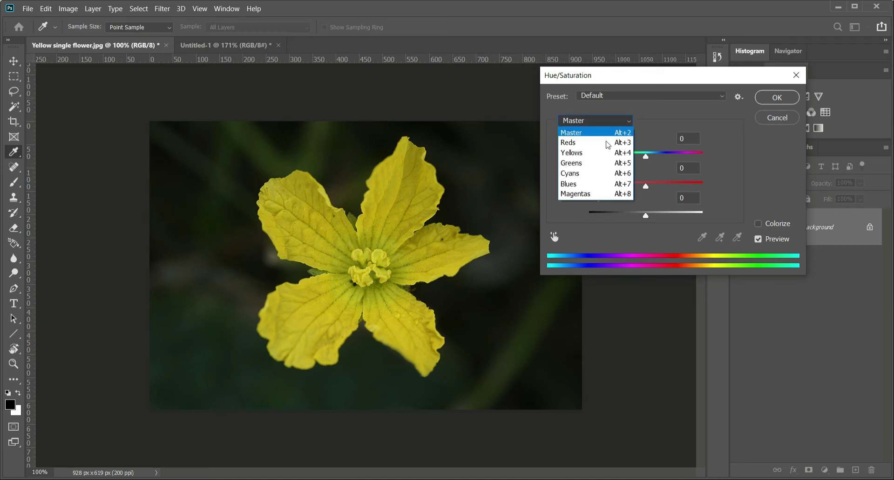
click(597, 153)
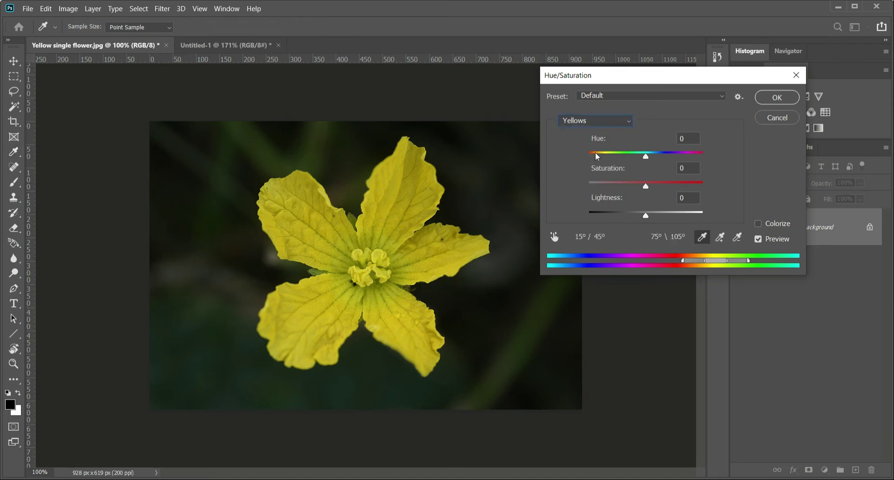
drag(647, 190, 657, 192)
click(777, 97)
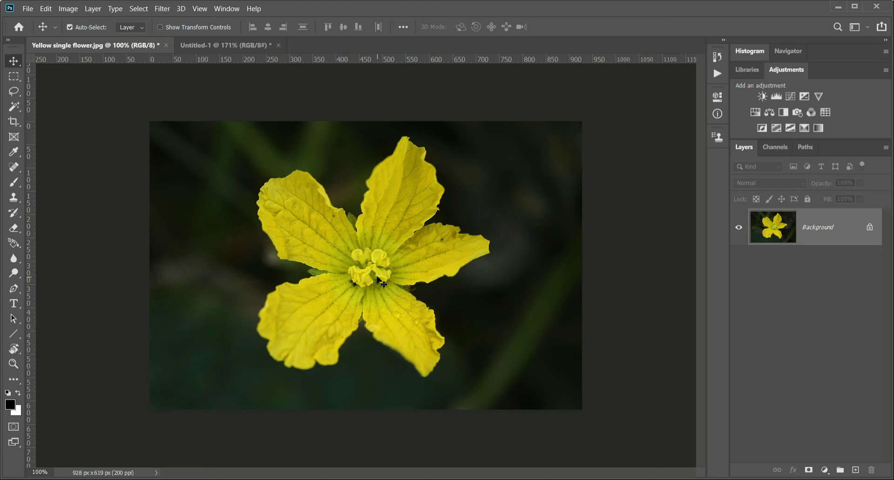
Step: Try a Master saturation of +56 in another direct Hue/Saturation adjustment and discard it
key(ctrl+u)
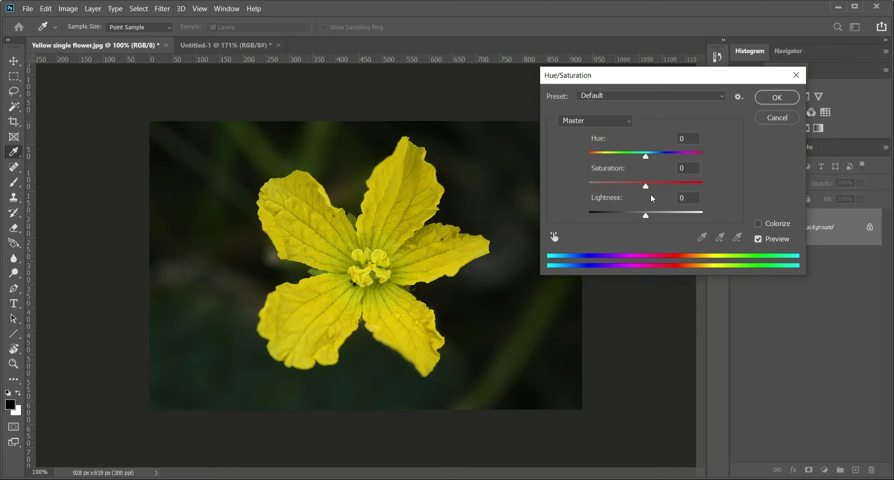
drag(647, 188, 678, 183)
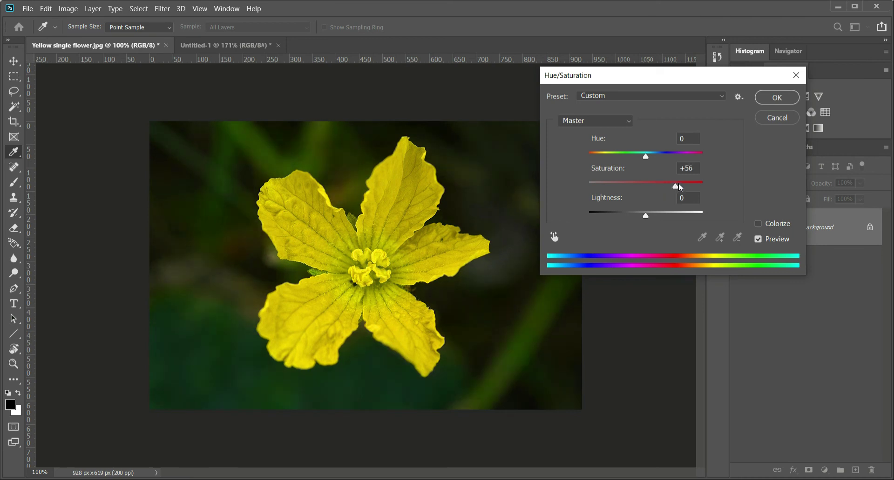
click(770, 118)
Step: Revert the flower photo to its last saved version
click(26, 9)
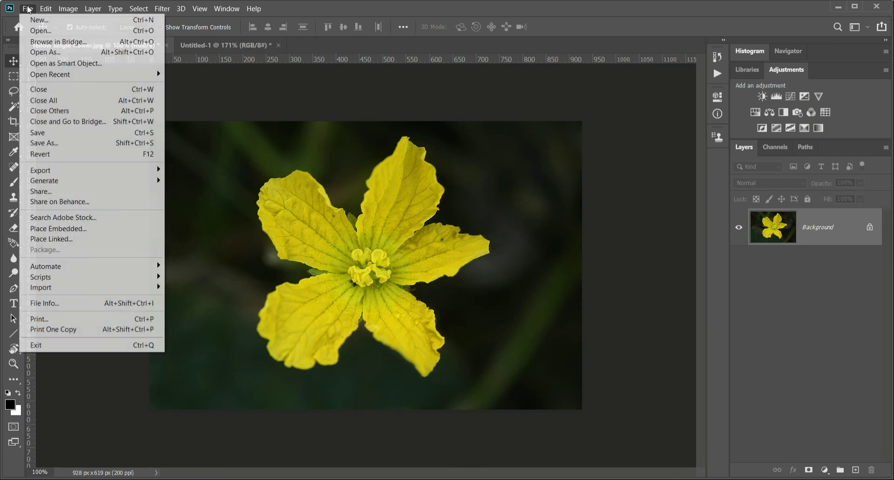
click(77, 154)
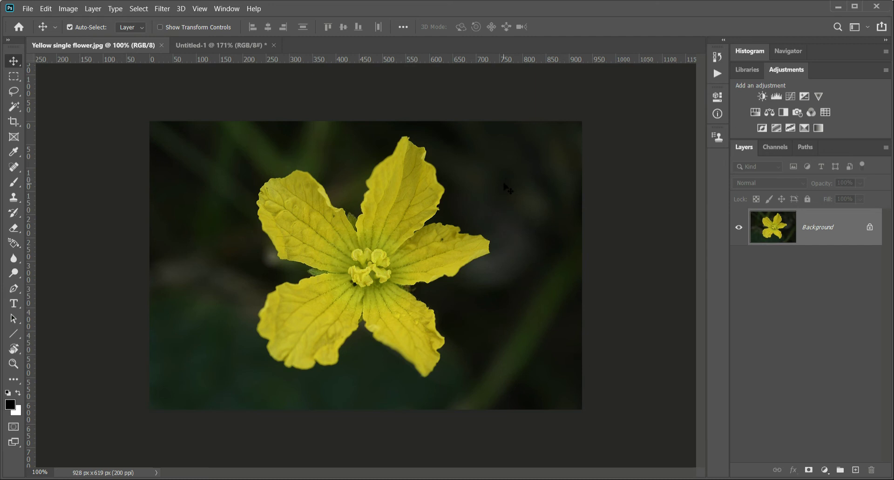
Step: Select the yellow flower with Select Subject and add a Hue/Saturation adjustment layer masked to that selection
key(w)
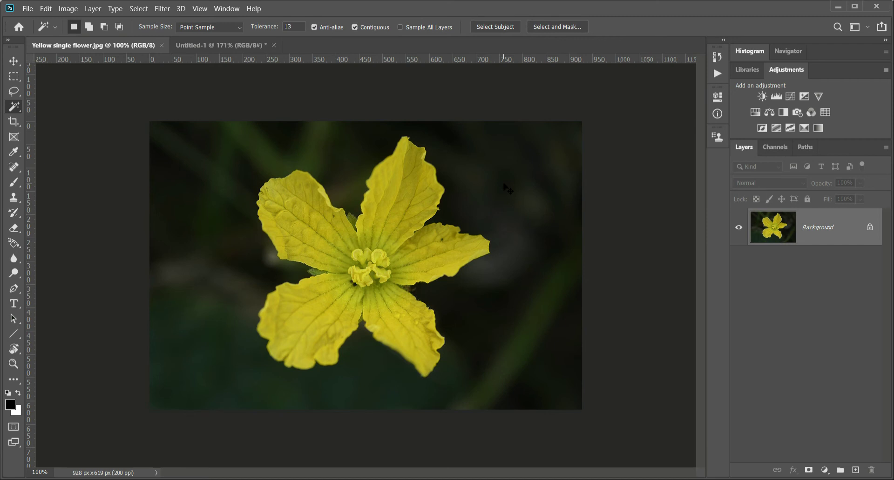
right_click(12, 109)
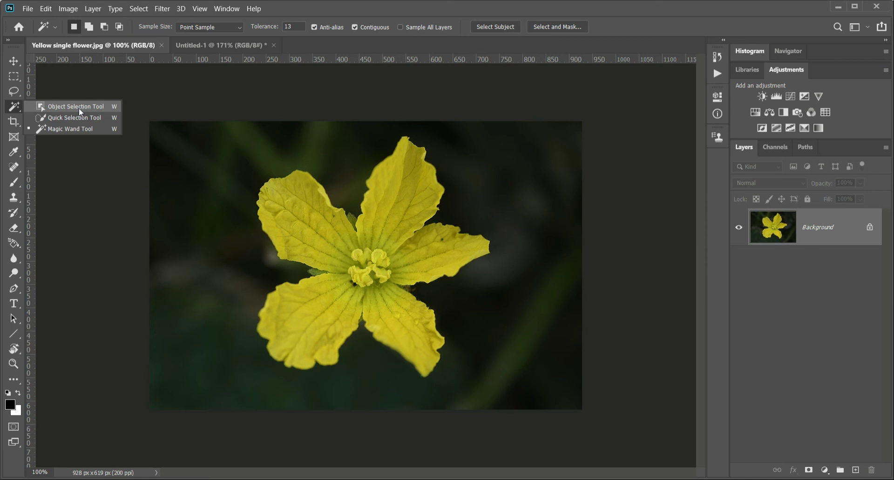
click(78, 129)
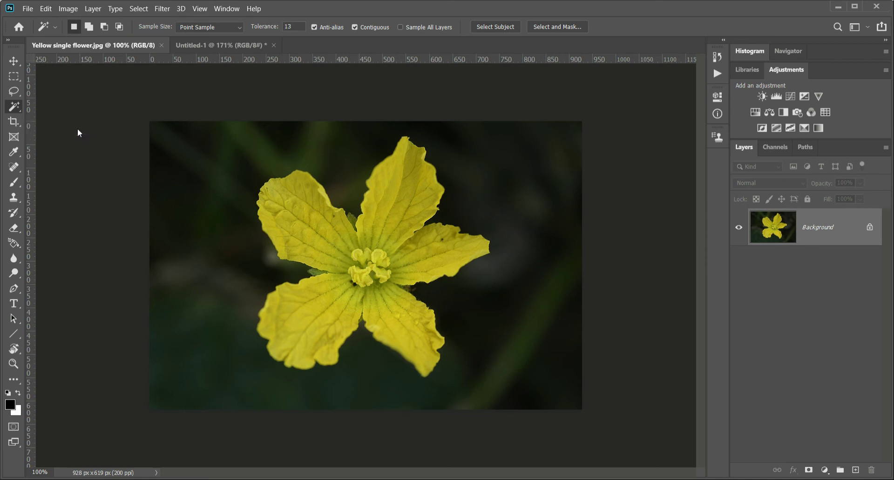
click(496, 26)
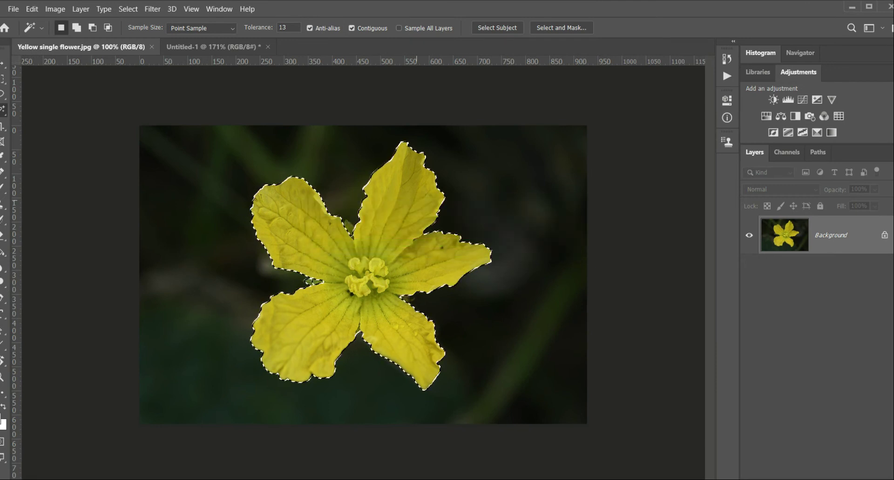
click(812, 479)
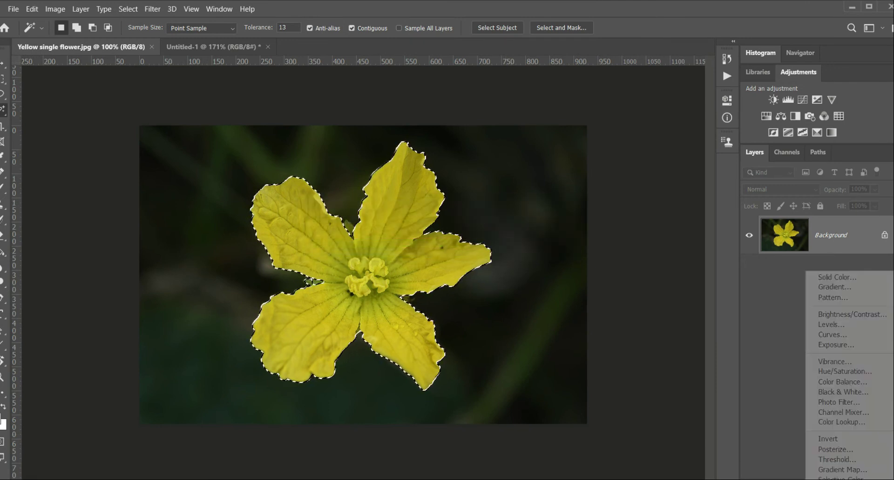
click(861, 371)
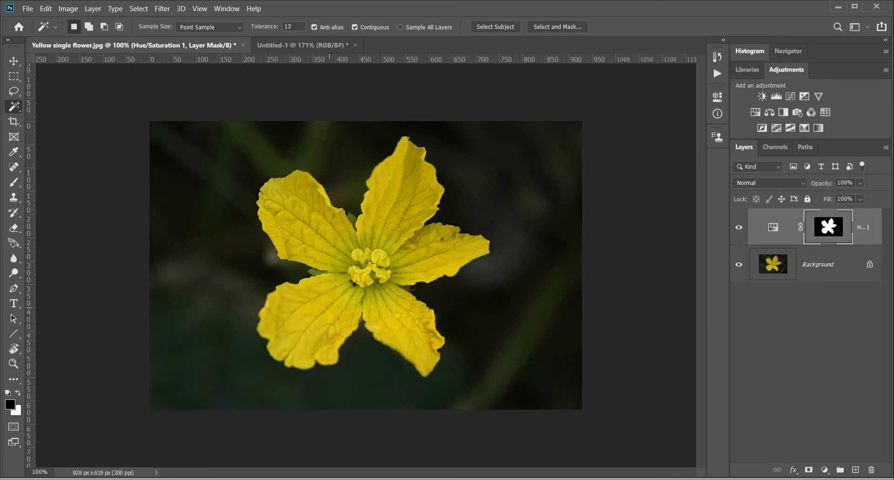
Step: Set the Yellows saturation to 15 in the flower's Hue/Saturation adjustment layer and toggle the layer's visibility to compare the effect
double_click(771, 228)
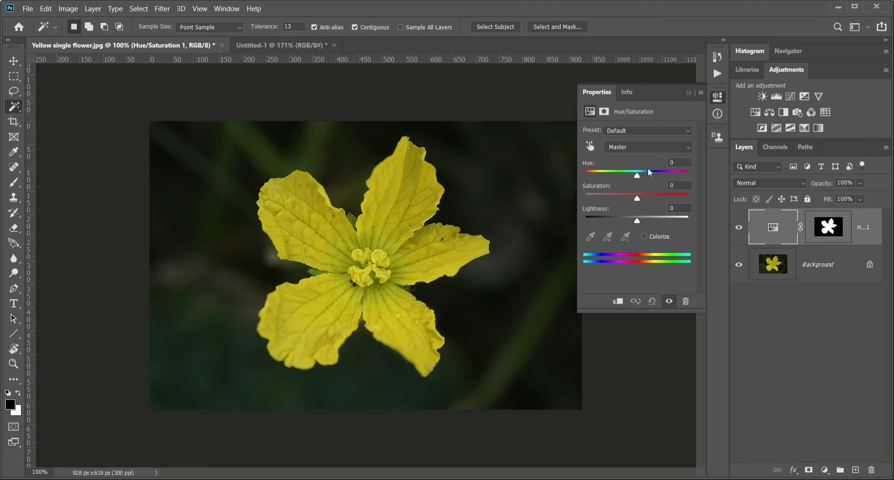
click(650, 145)
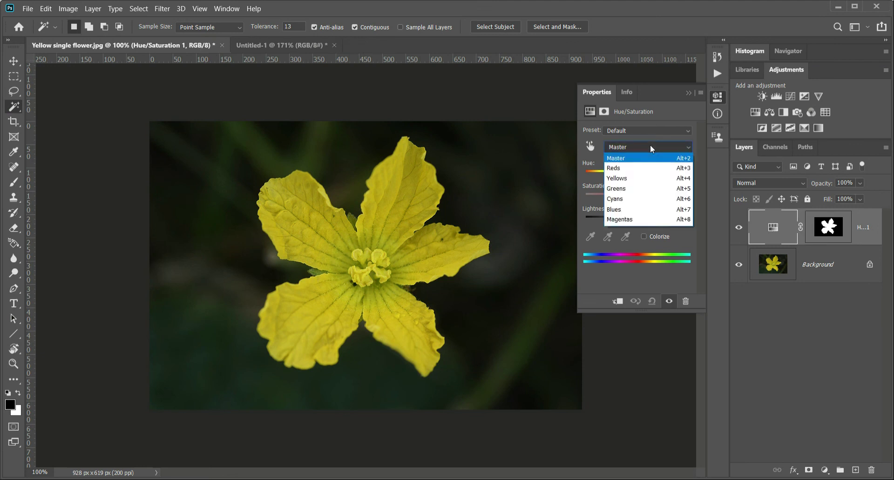
click(647, 179)
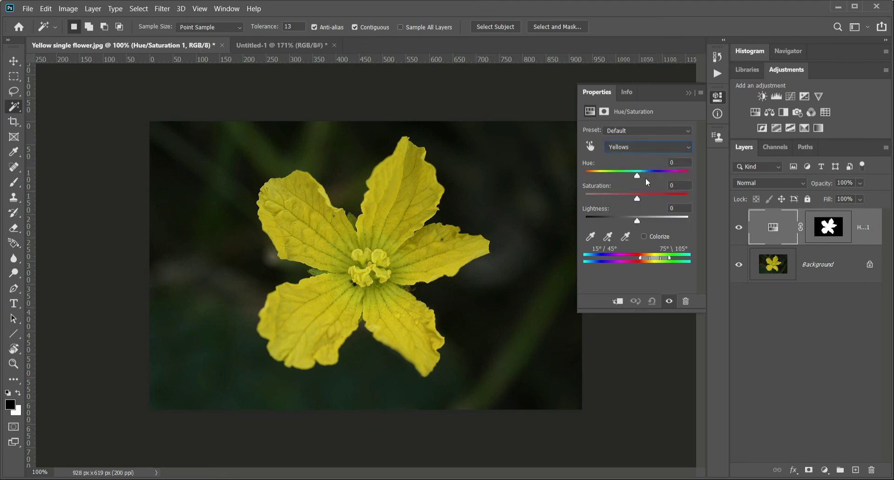
click(590, 147)
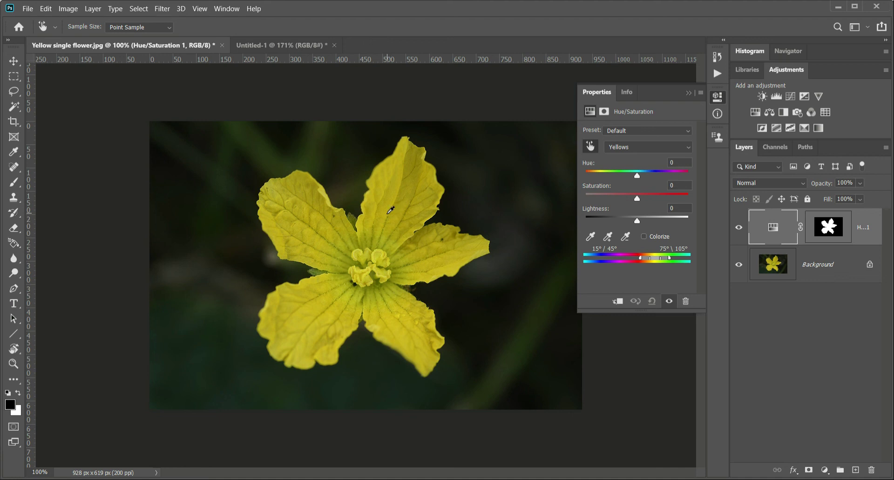
mouse_move(390, 212)
mouse_down()
mouse_move(408, 216)
mouse_move(374, 218)
mouse_move(403, 219)
mouse_up()
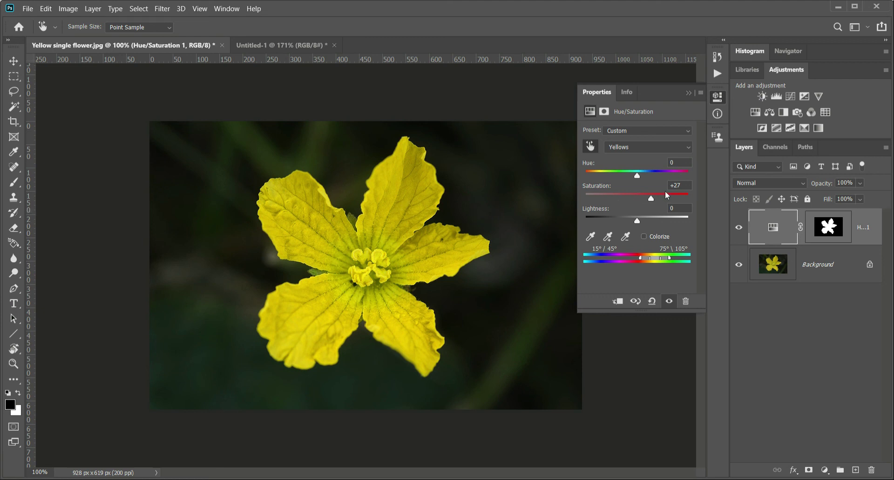
click(683, 186)
text(15)
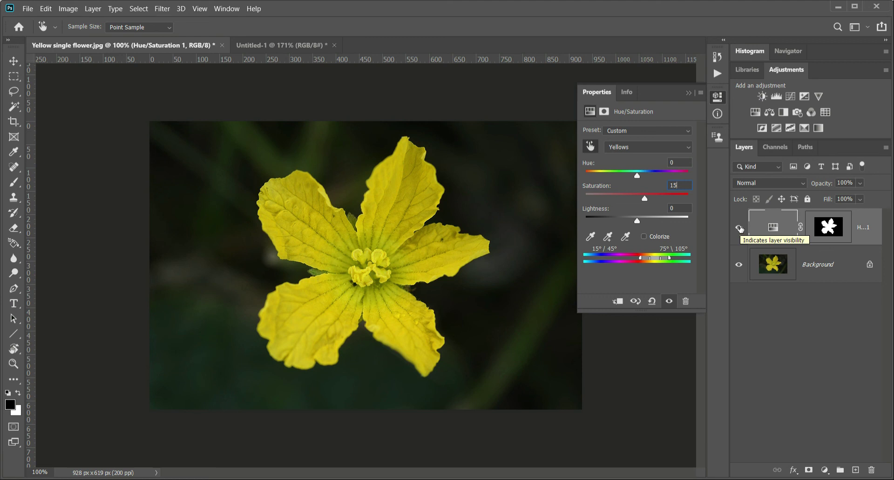
click(740, 228)
click(740, 228)
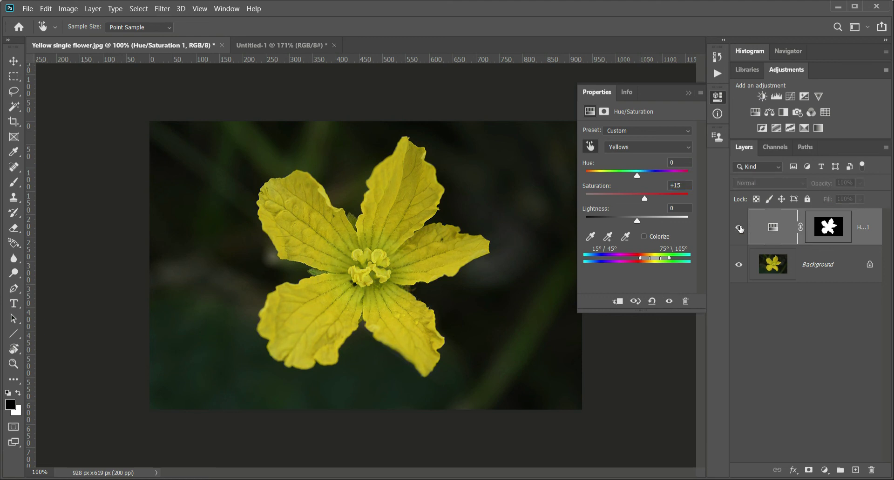
Step: Turn the flower's Hue/Saturation adjustment layer back on and switch to the Magic Wand tool
click(740, 228)
click(739, 228)
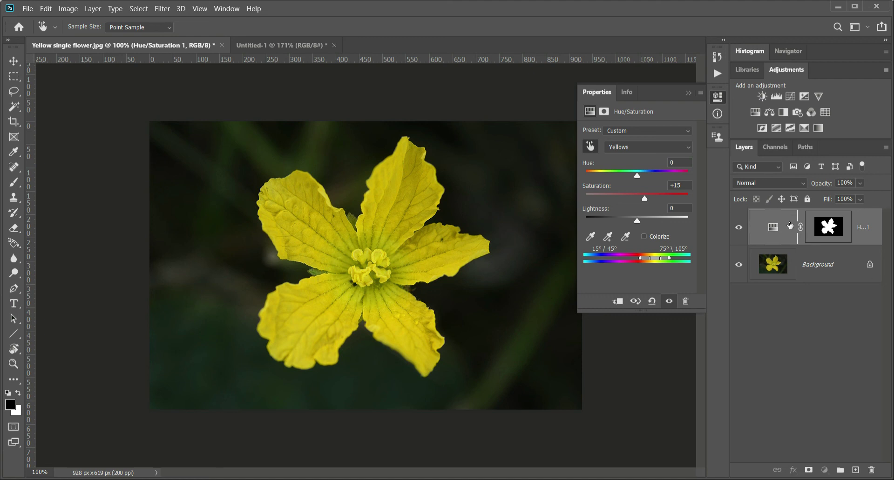
key(w)
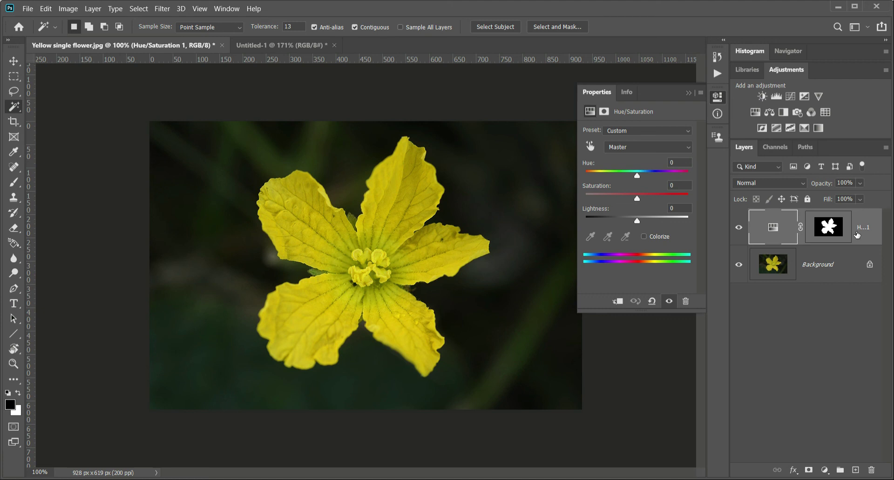
Step: Duplicate the flower's Hue/Saturation adjustment layer and invert the copy's mask to target the background
key(ctrl+j)
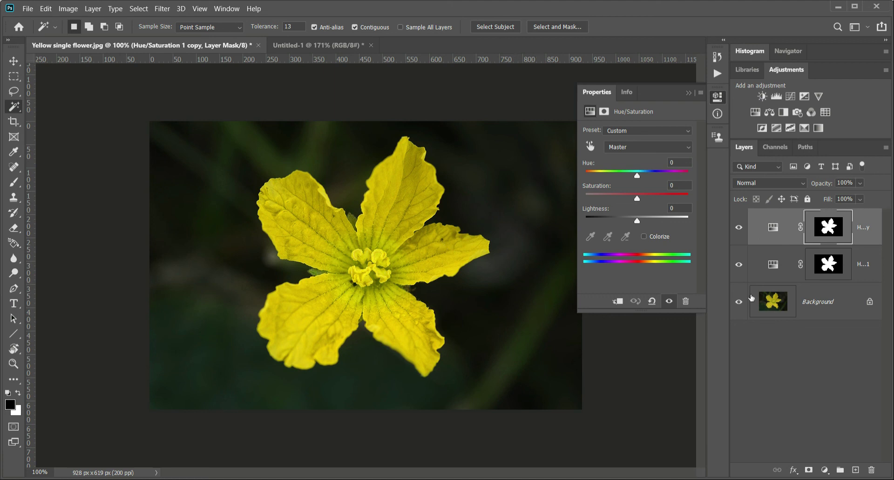
click(827, 227)
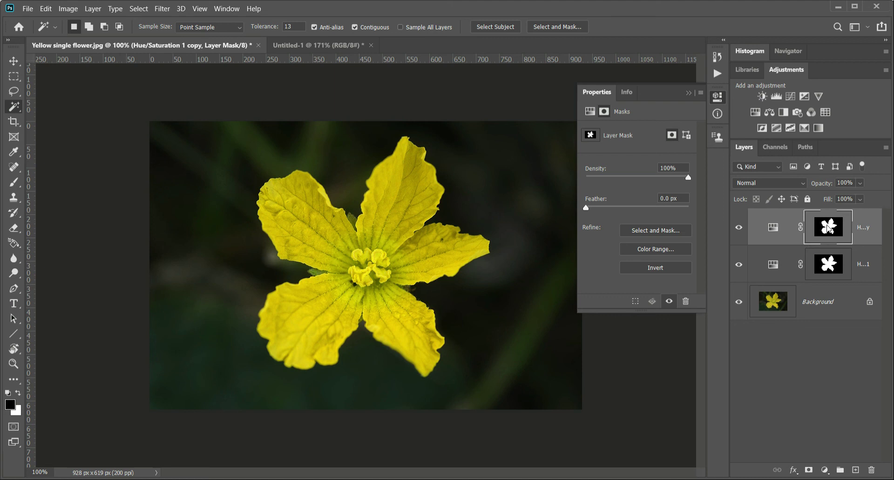
key(ctrl+i)
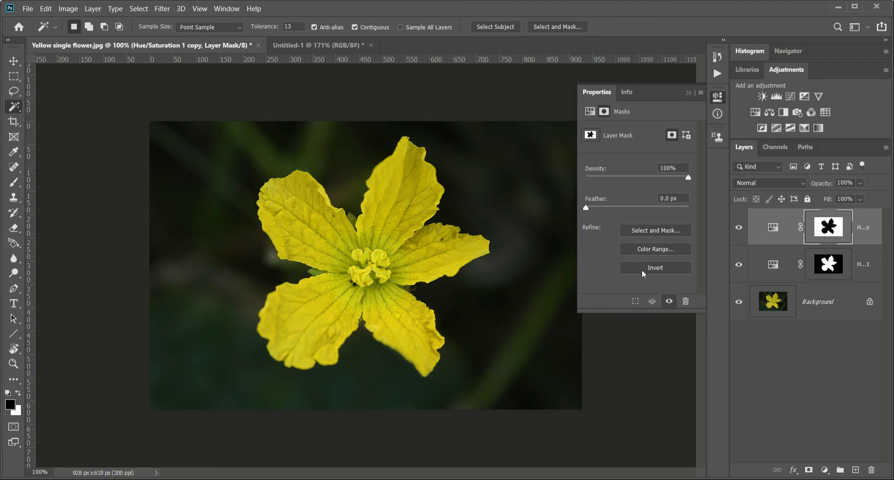
Step: Reset the copied Hue/Saturation layer to its defaults and set its Master saturation to -100, closing the adjustment settings
click(775, 227)
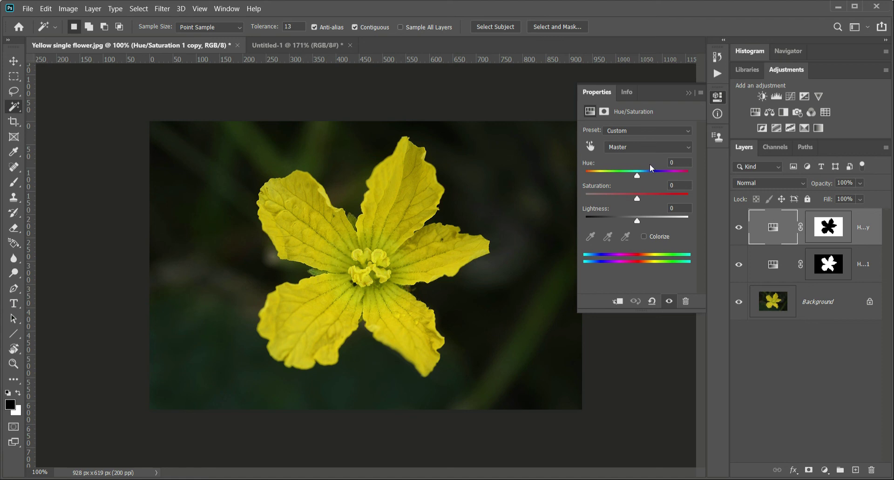
click(649, 147)
click(652, 180)
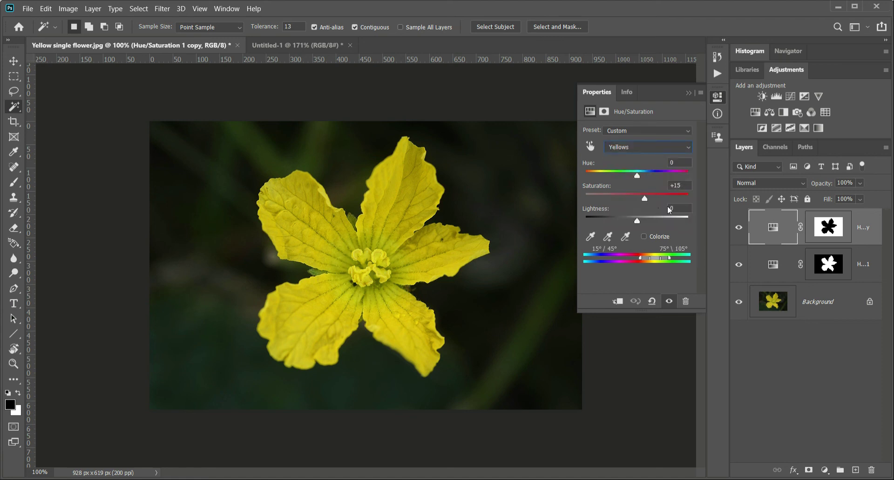
click(651, 302)
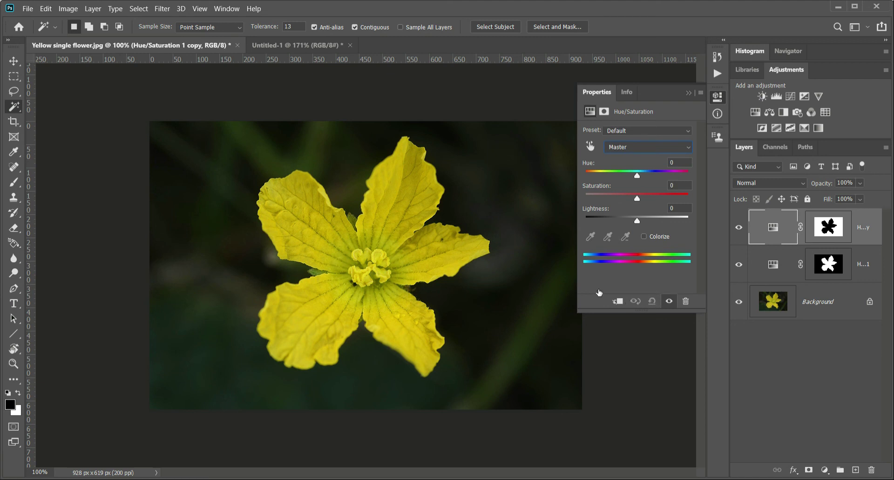
drag(636, 198, 578, 201)
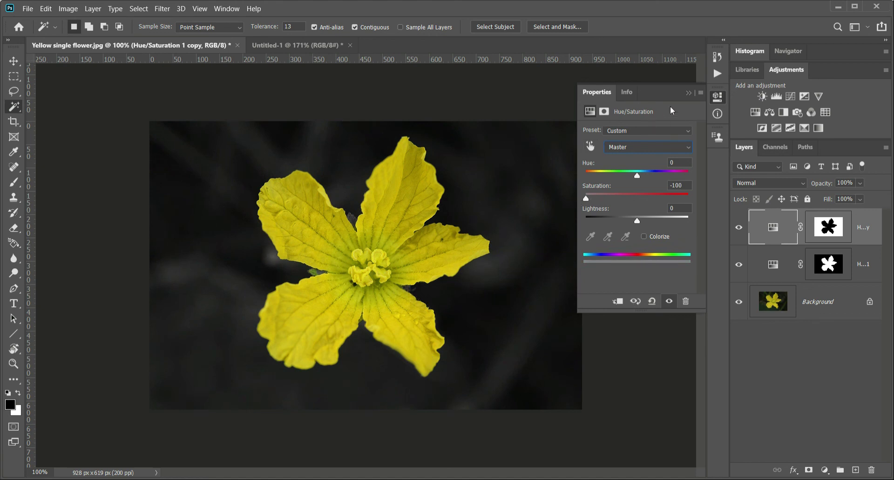
click(688, 93)
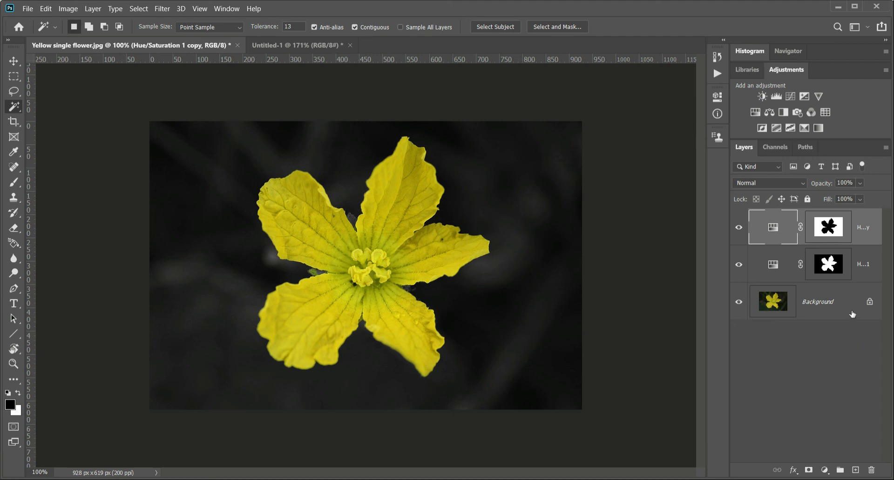